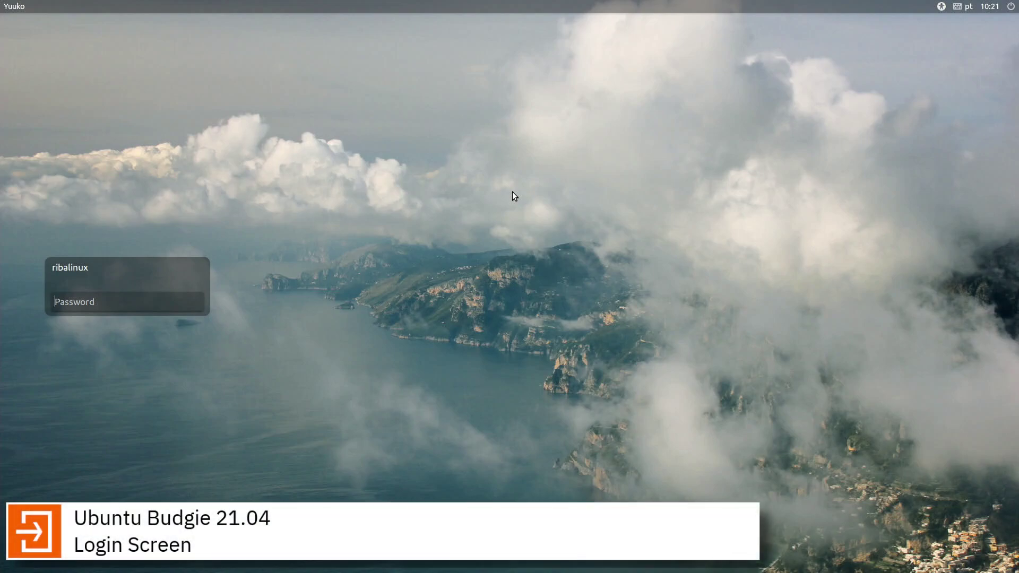
Step: Sign in at the Ubuntu Budgie login screen with the account password
{"action": "type", "text": "********"}
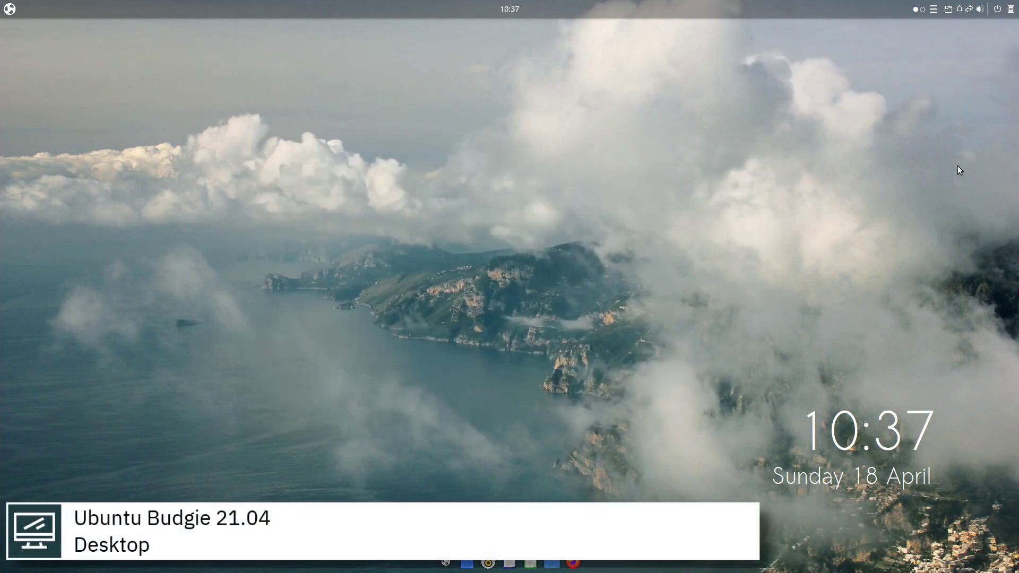
Step: Toggle the Raven panel, then start a shutdown from the power menu and cancel it
{"action": "left_click", "coordinate": [1012, 15]}
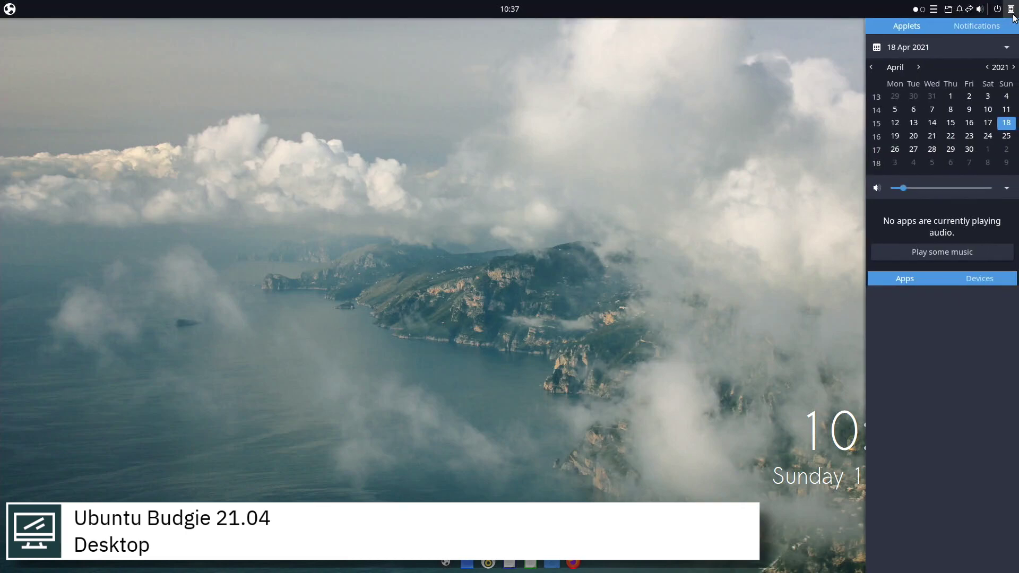
{"action": "left_click", "coordinate": [1012, 15]}
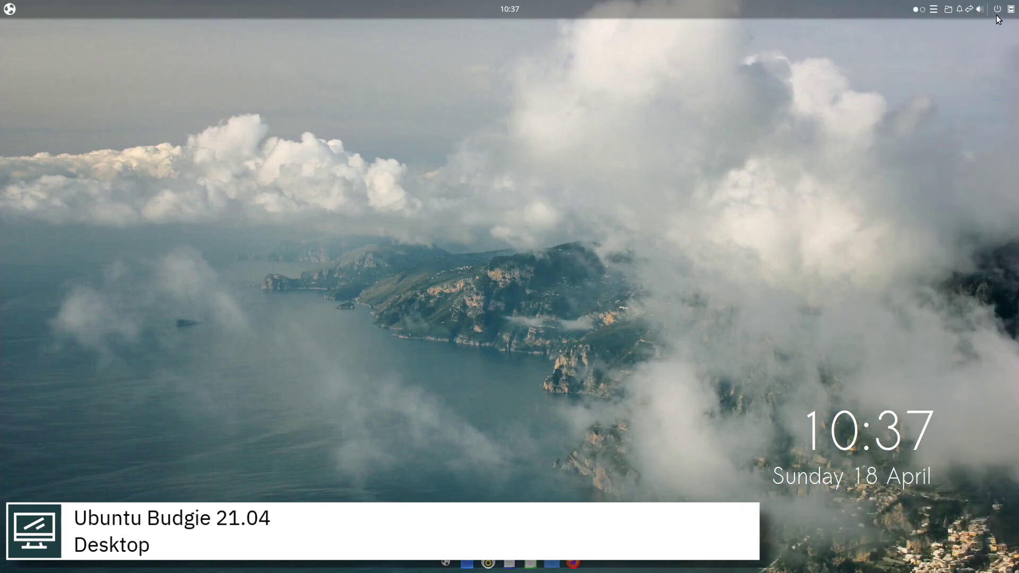
{"action": "left_click", "coordinate": [997, 9]}
{"action": "left_click", "coordinate": [1004, 41]}
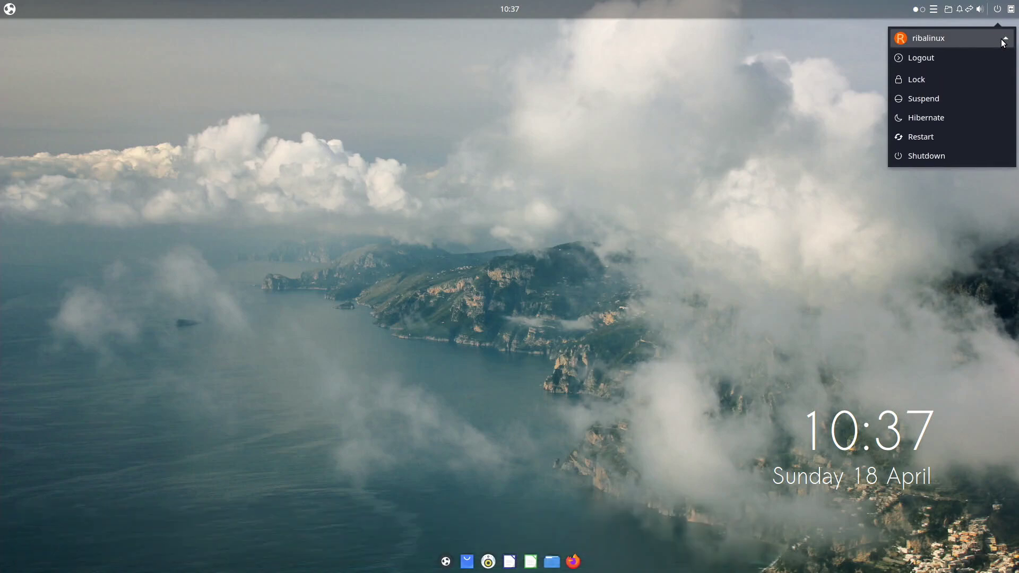
{"action": "left_click", "coordinate": [1004, 42]}
{"action": "left_click", "coordinate": [982, 138]}
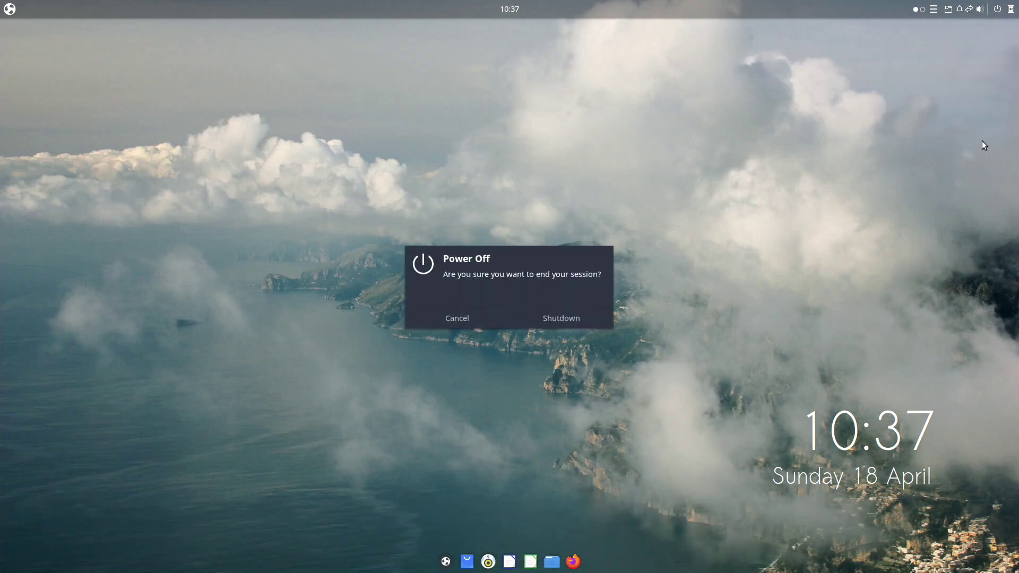
{"action": "left_click", "coordinate": [458, 321]}
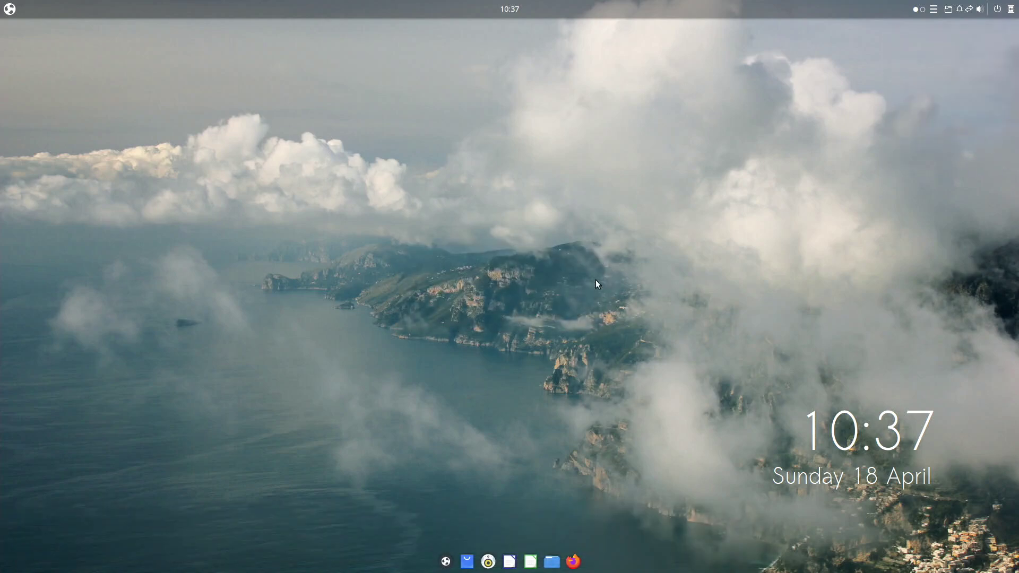
Step: Raise the system volume with the panel's volume slider
{"action": "left_click", "coordinate": [980, 9]}
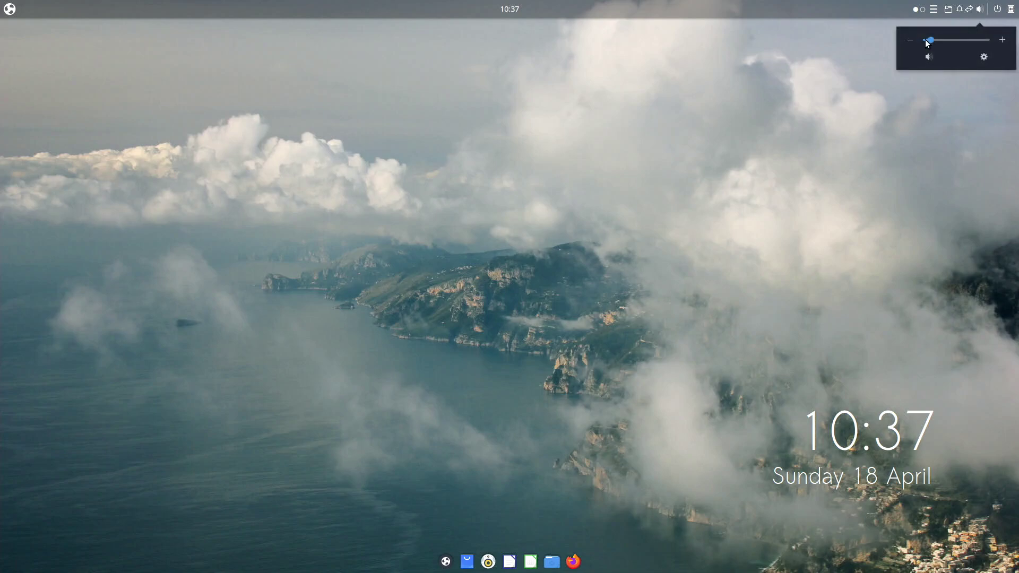
{"action": "left_click_drag", "start_coordinate": [930, 41], "coordinate": [962, 45]}
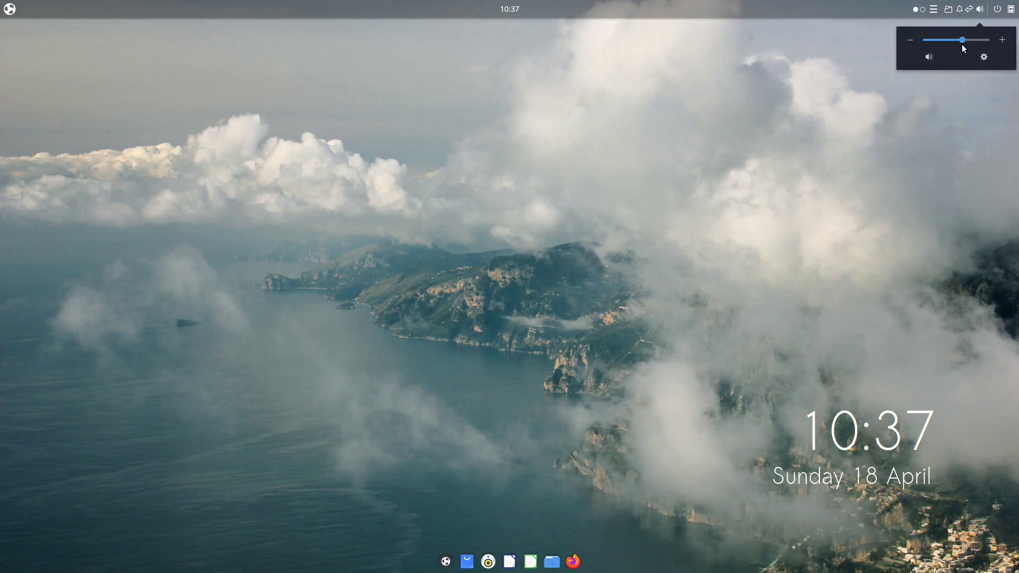
{"action": "left_click", "coordinate": [979, 9]}
Step: Open and close the network, notifications, Places, QuickNote and clock panel popups
{"action": "left_click", "coordinate": [968, 10]}
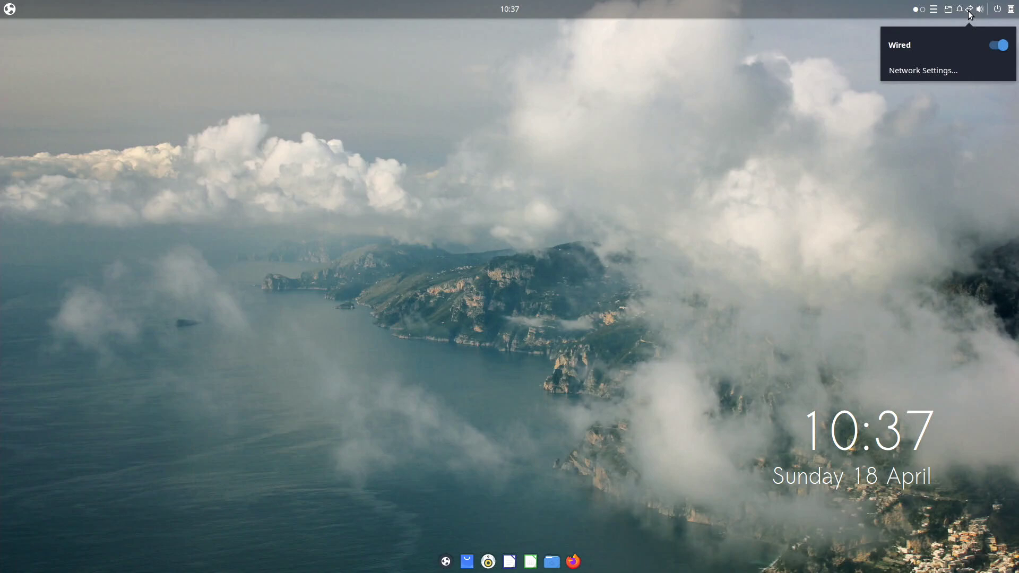
{"action": "left_click", "coordinate": [967, 11]}
{"action": "left_click", "coordinate": [959, 10]}
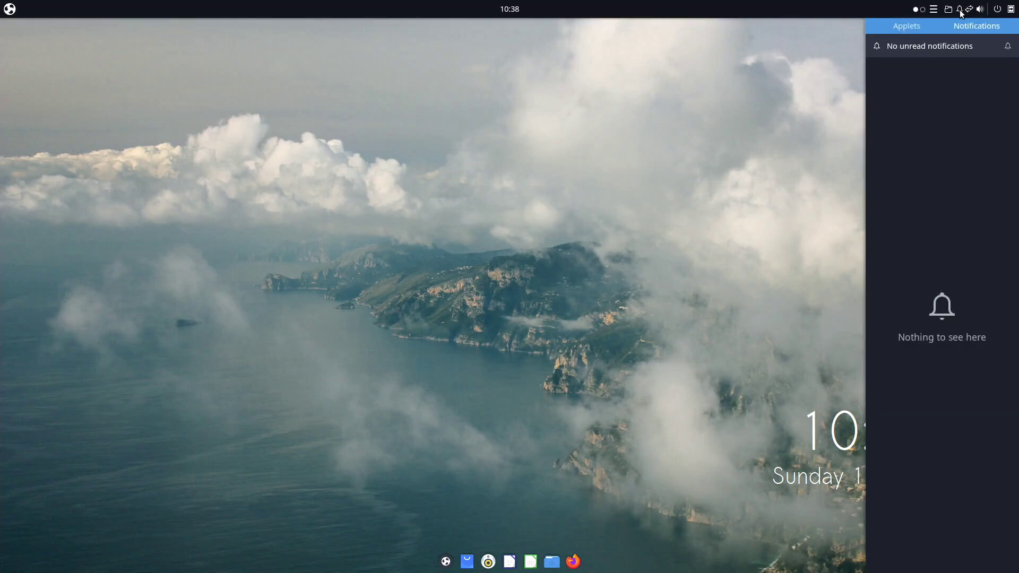
{"action": "left_click", "coordinate": [959, 9]}
{"action": "left_click", "coordinate": [947, 9]}
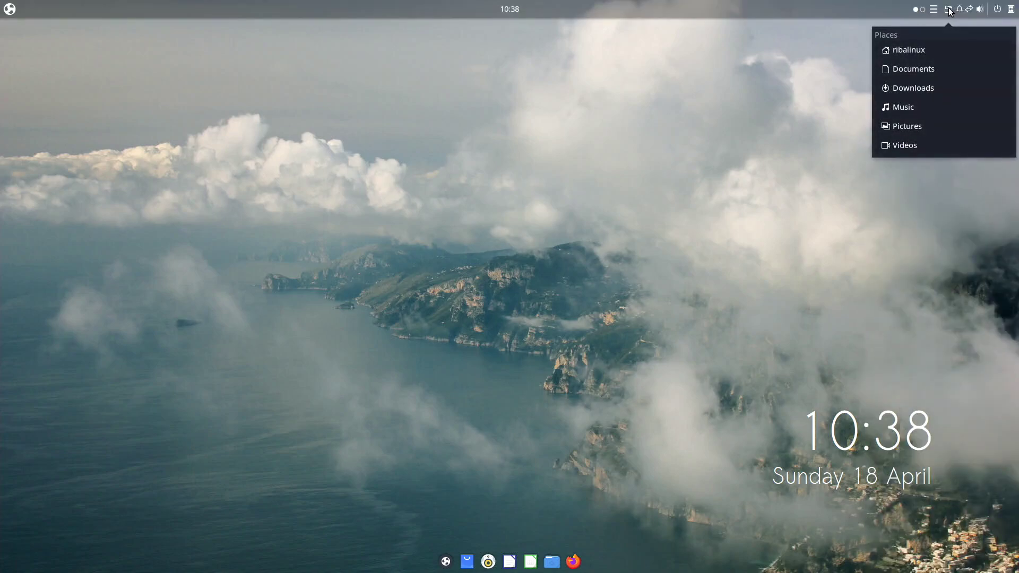
{"action": "left_click", "coordinate": [947, 9]}
{"action": "left_click", "coordinate": [934, 8]}
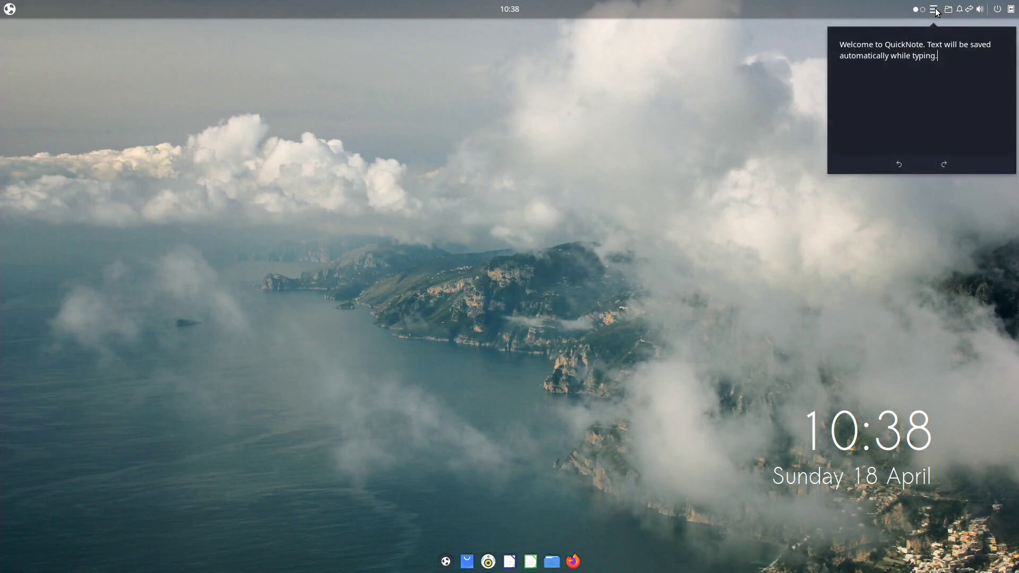
{"action": "left_click", "coordinate": [935, 8]}
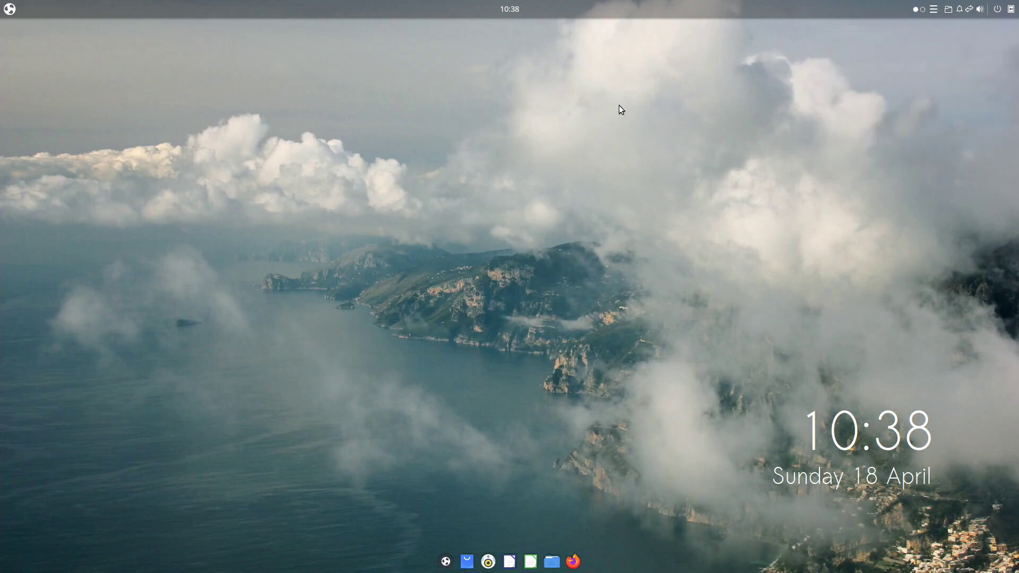
{"action": "left_click", "coordinate": [511, 12]}
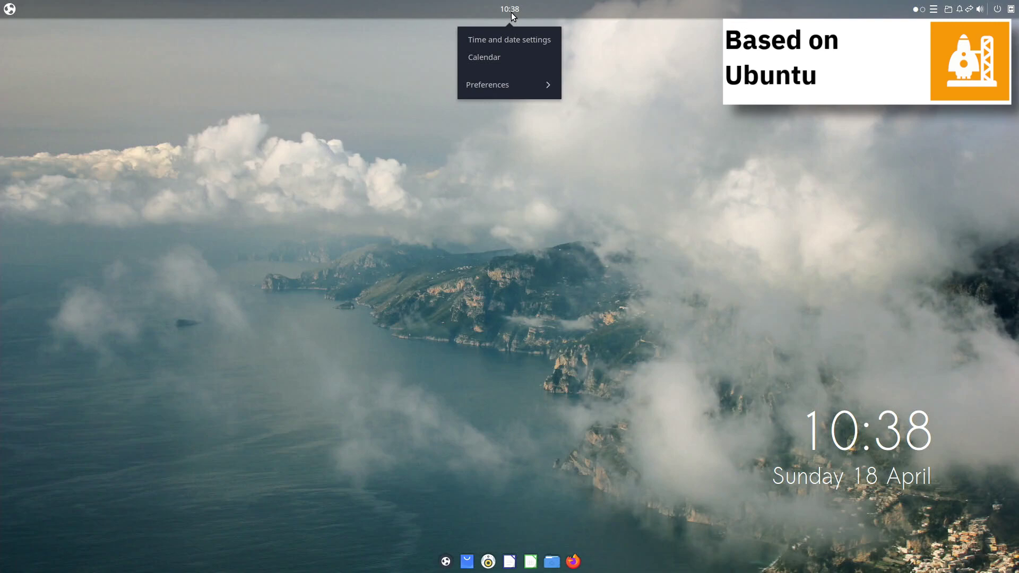
{"action": "left_click", "coordinate": [511, 11]}
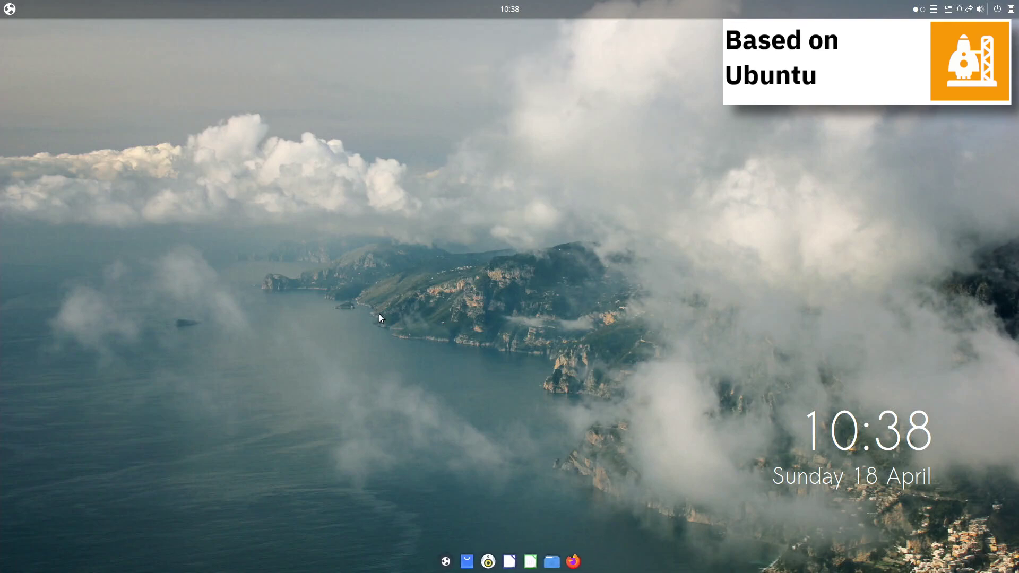
Step: Dismiss the desktop context menu, toggle Budgie Menu's category and grid views, and search 'term'
{"action": "right_click", "coordinate": [261, 69]}
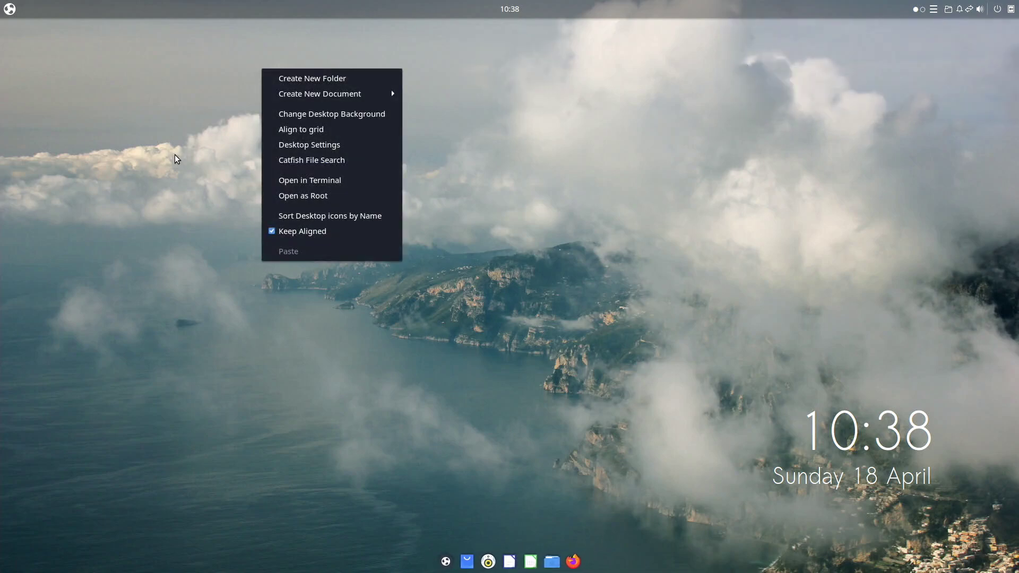
{"action": "left_click", "coordinate": [175, 155]}
{"action": "left_click", "coordinate": [10, 9]}
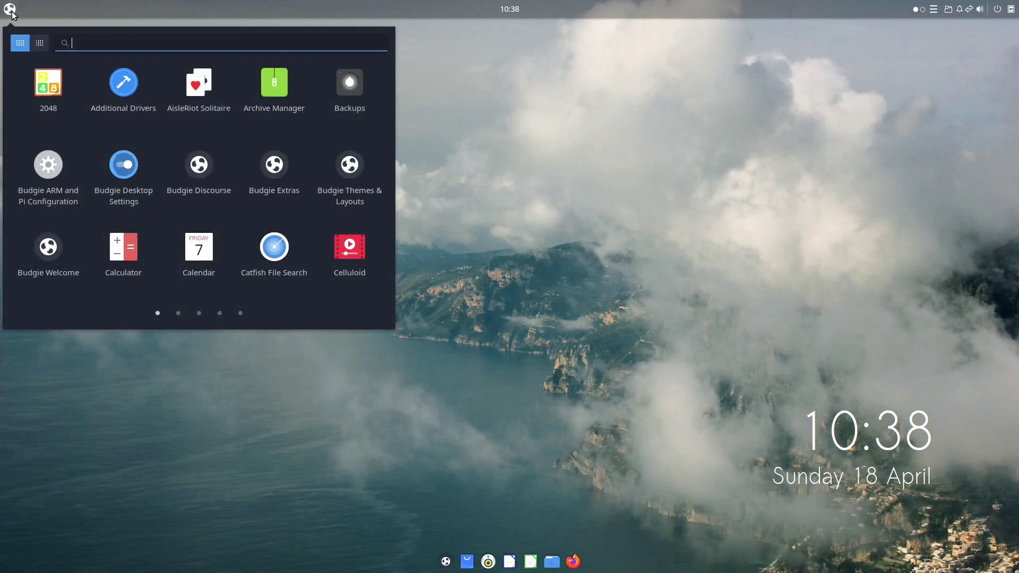
{"action": "left_click", "coordinate": [39, 42]}
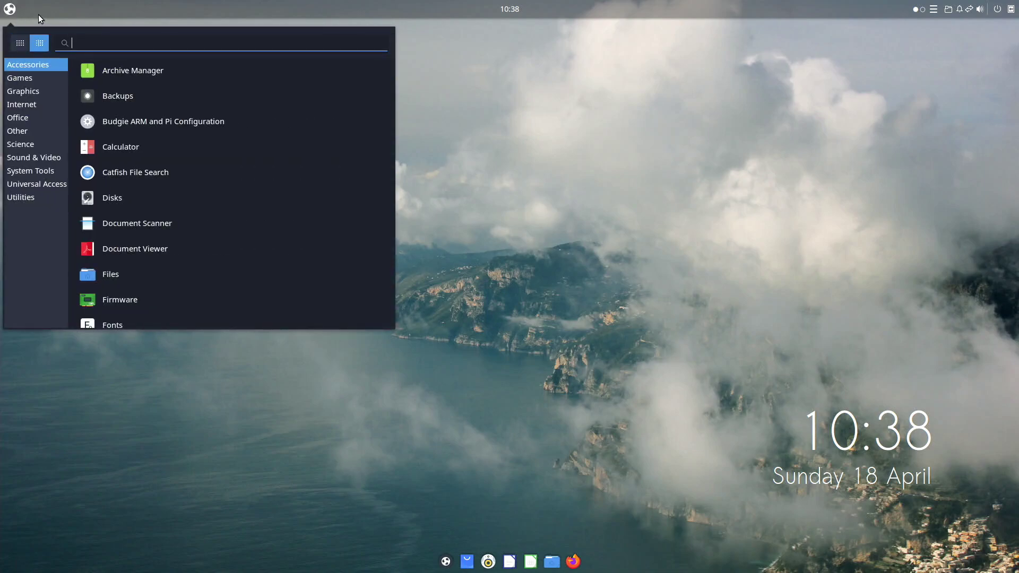
{"action": "left_click", "coordinate": [20, 46]}
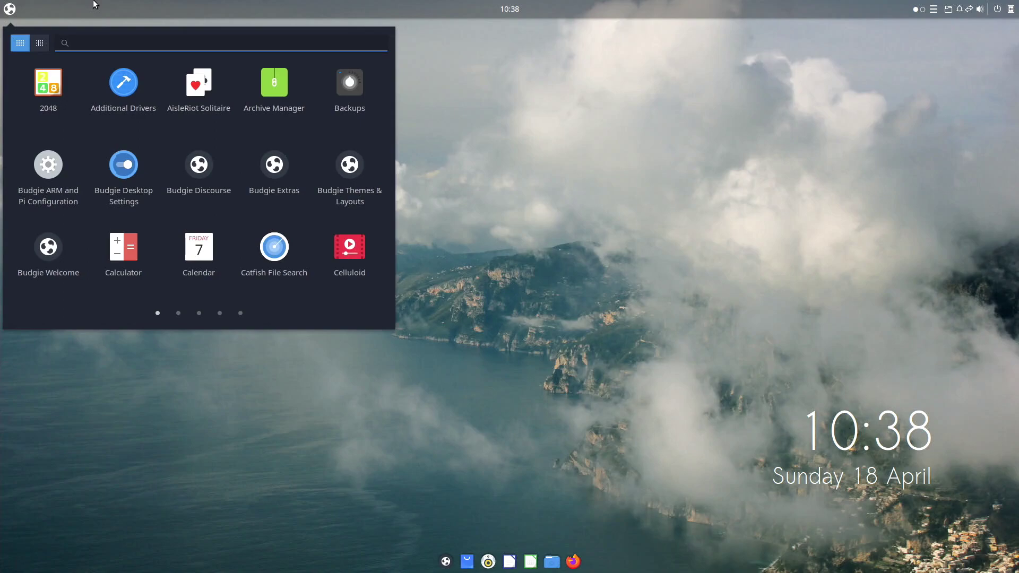
{"action": "type", "text": "term"}
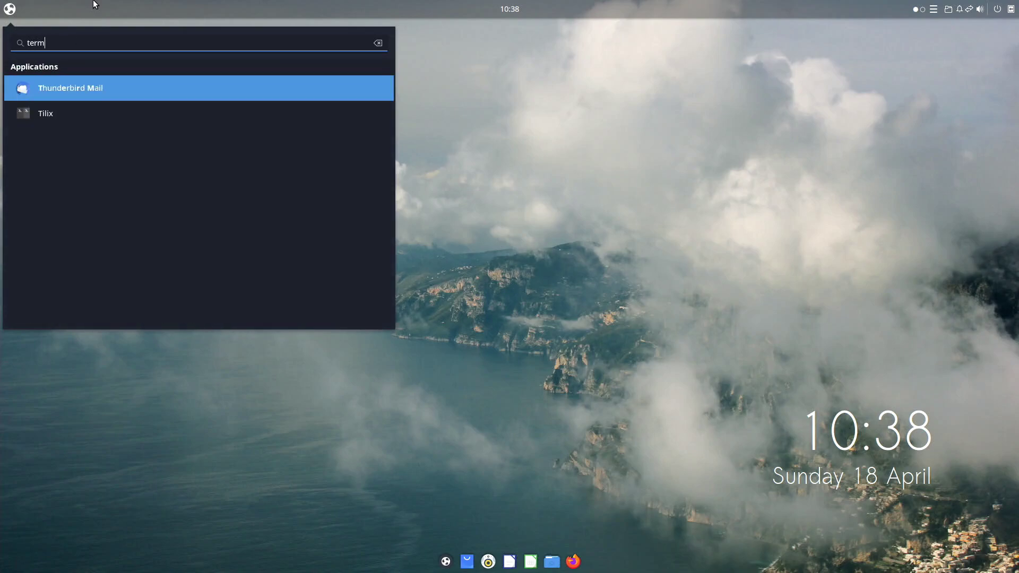
Step: Launch Tilix and Files, then tile the terminal left and the Home window right
{"action": "left_click", "coordinate": [90, 113]}
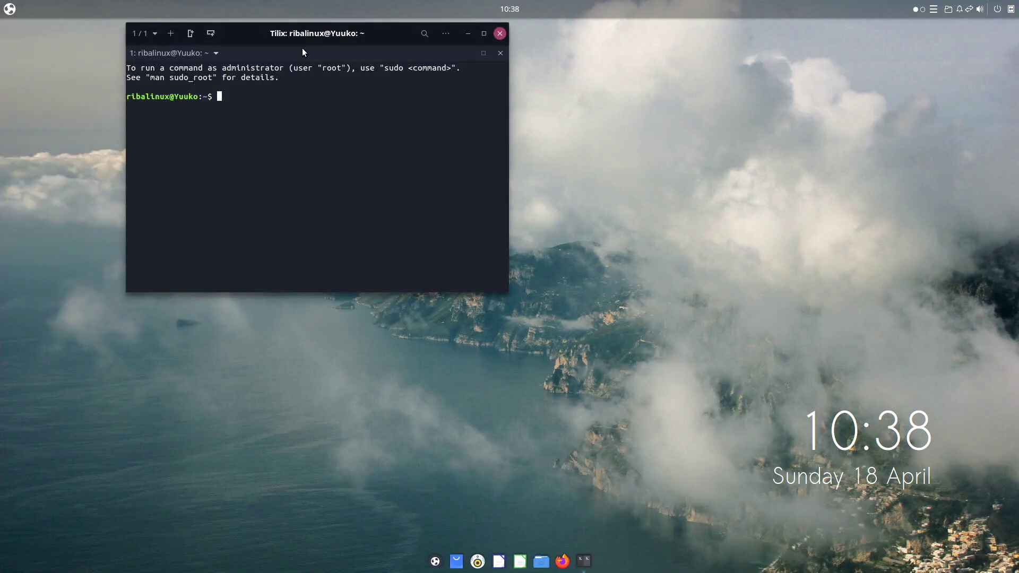
{"action": "left_click_drag", "start_coordinate": [300, 39], "coordinate": [300, 82]}
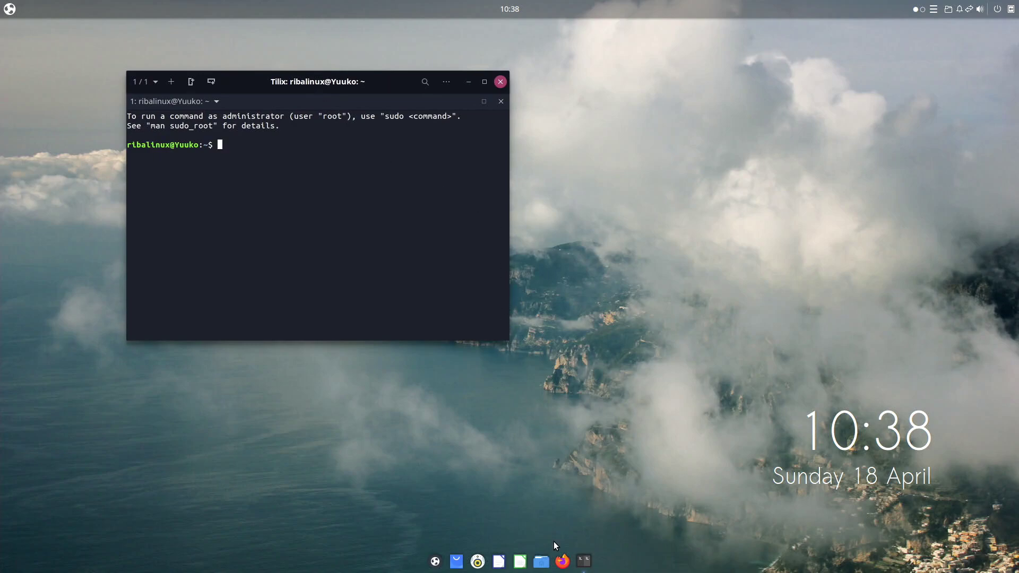
{"action": "left_click", "coordinate": [542, 561]}
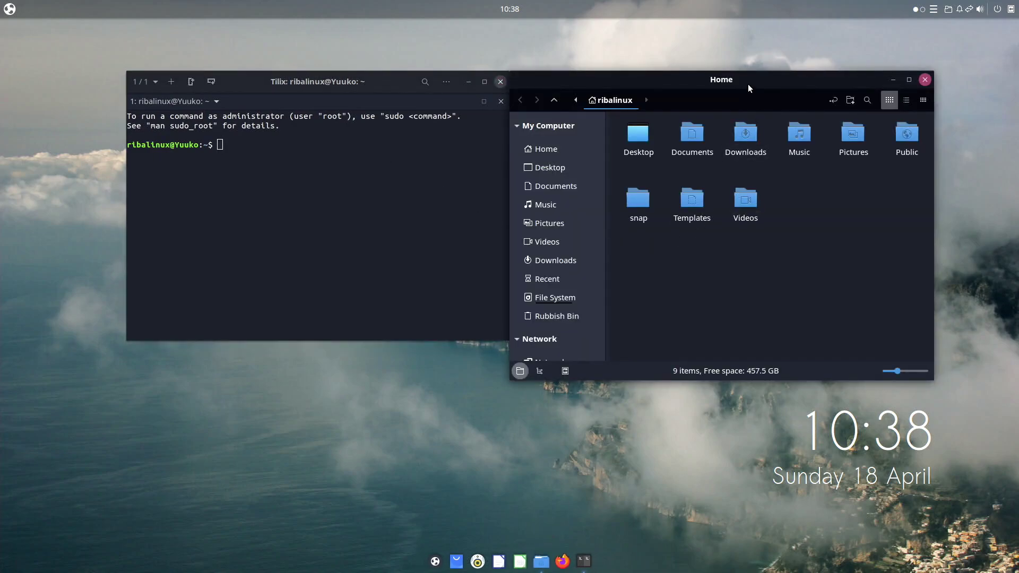
{"action": "left_click_drag", "start_coordinate": [747, 84], "coordinate": [494, 161]}
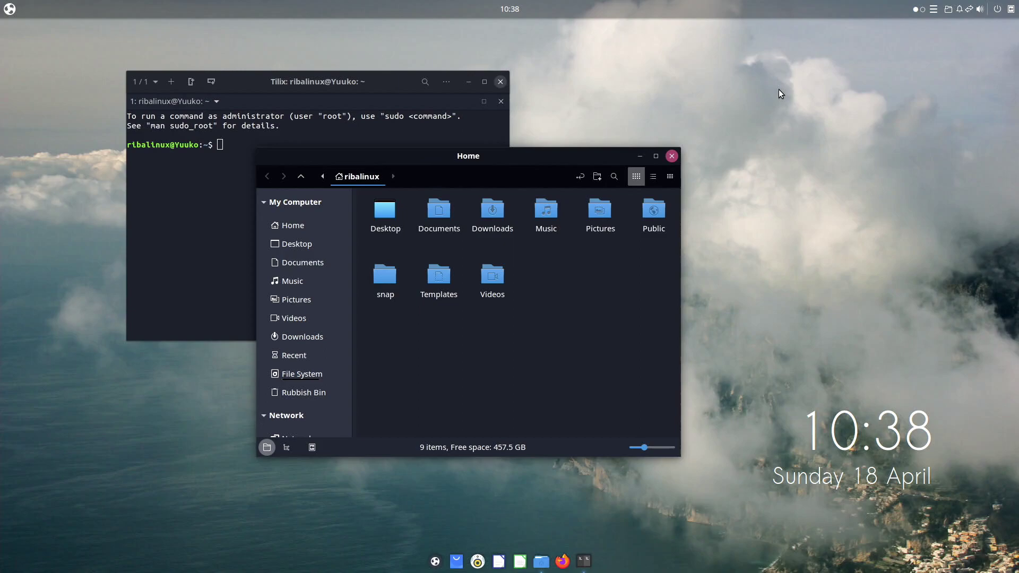
{"action": "key", "text": "alt+Tab"}
{"action": "key", "text": "alt+Tab"}
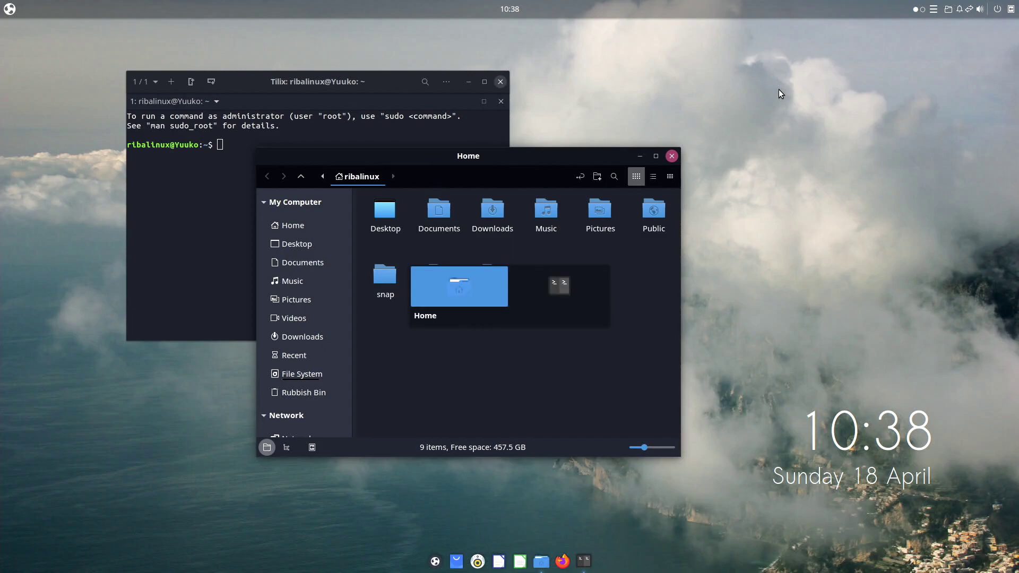
{"action": "key", "text": "alt+Tab"}
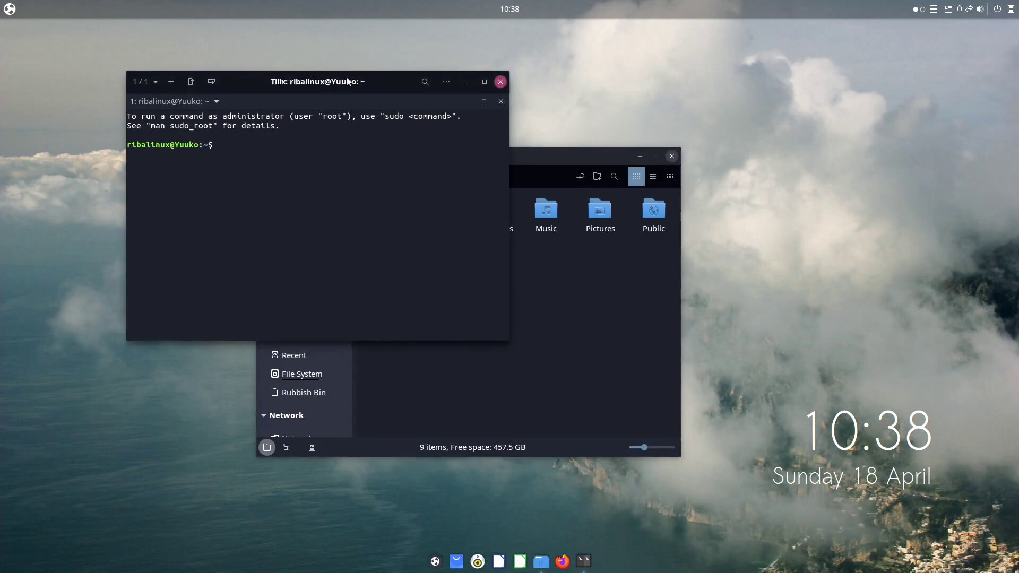
{"action": "left_click_drag", "start_coordinate": [348, 81], "coordinate": [1, 106]}
{"action": "left_click", "coordinate": [535, 154]}
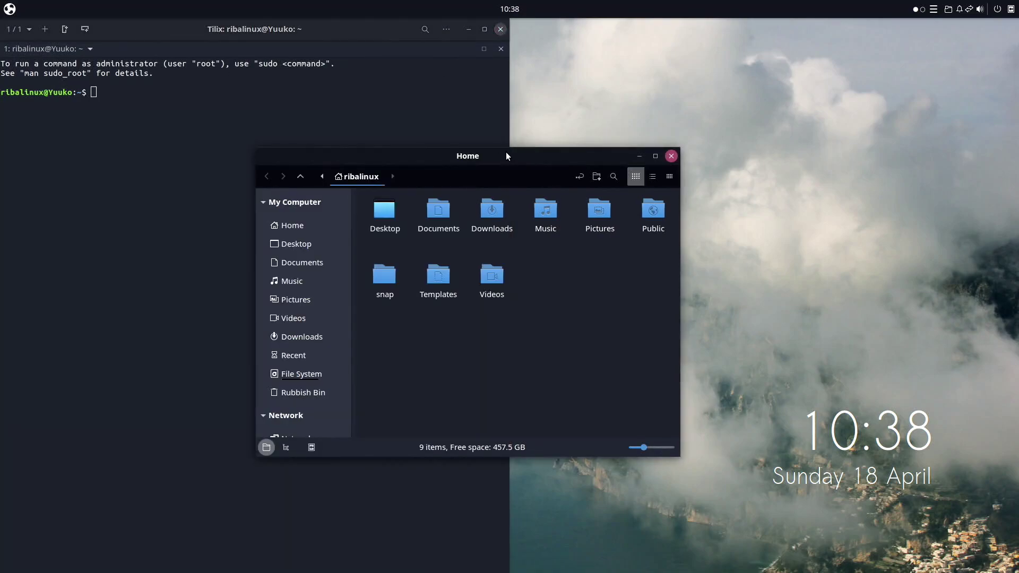
{"action": "left_click_drag", "start_coordinate": [497, 155], "coordinate": [1016, 175]}
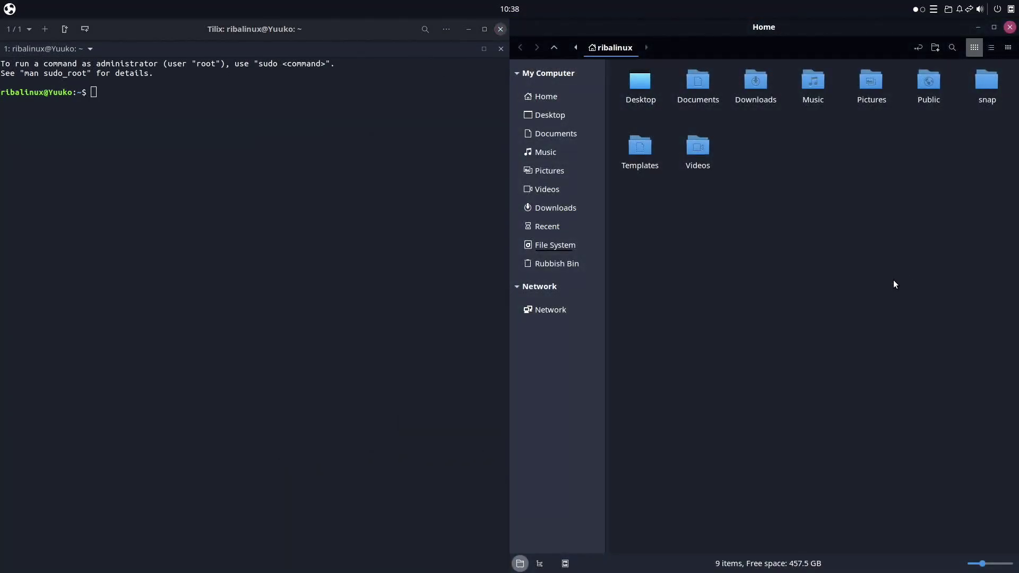
Step: Snap Files with Super+Up, Left, Right and Down, then untile and close the terminal
{"action": "key", "text": "super+Up"}
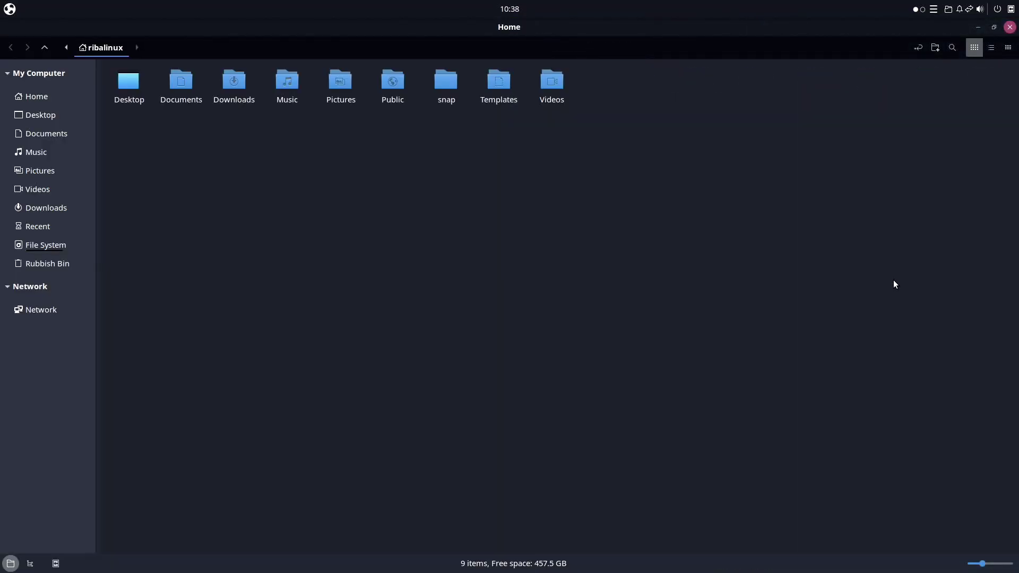
{"action": "key", "text": "super+Left"}
{"action": "key", "text": "super+Down"}
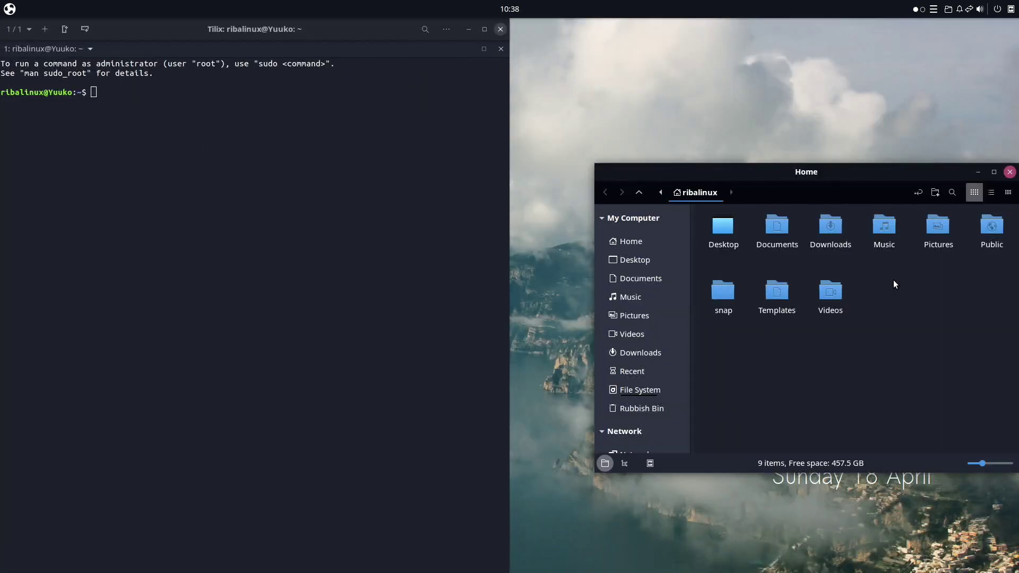
{"action": "key", "text": "super+Right"}
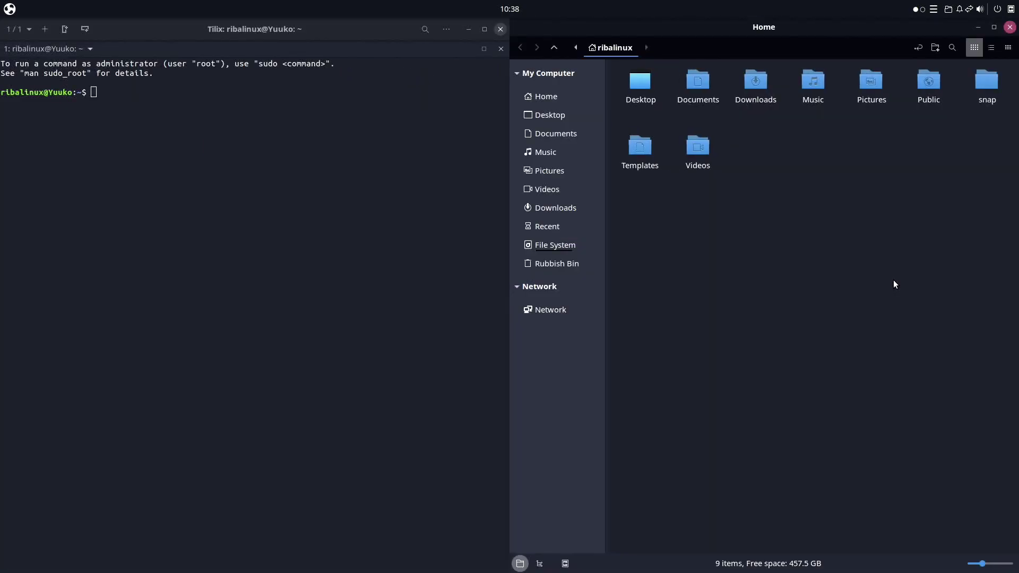
{"action": "key", "text": "super+Down"}
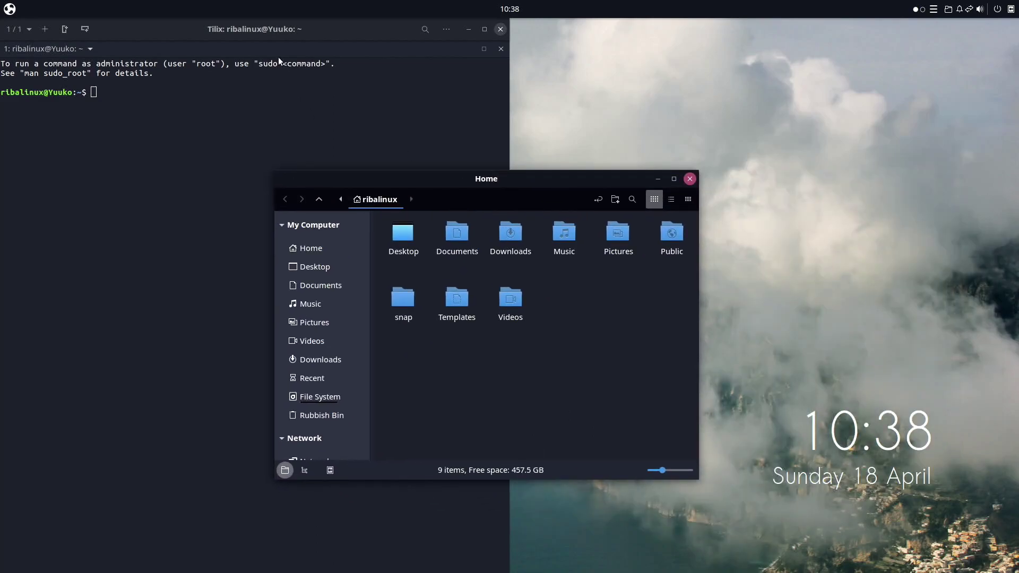
{"action": "left_click_drag", "start_coordinate": [289, 25], "coordinate": [366, 90]}
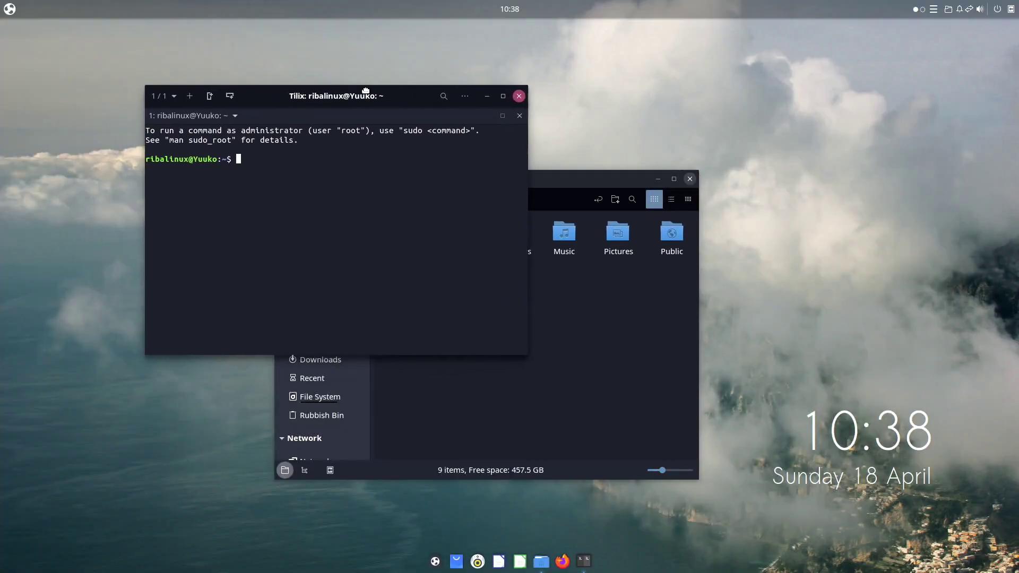
{"action": "left_click", "coordinate": [519, 96]}
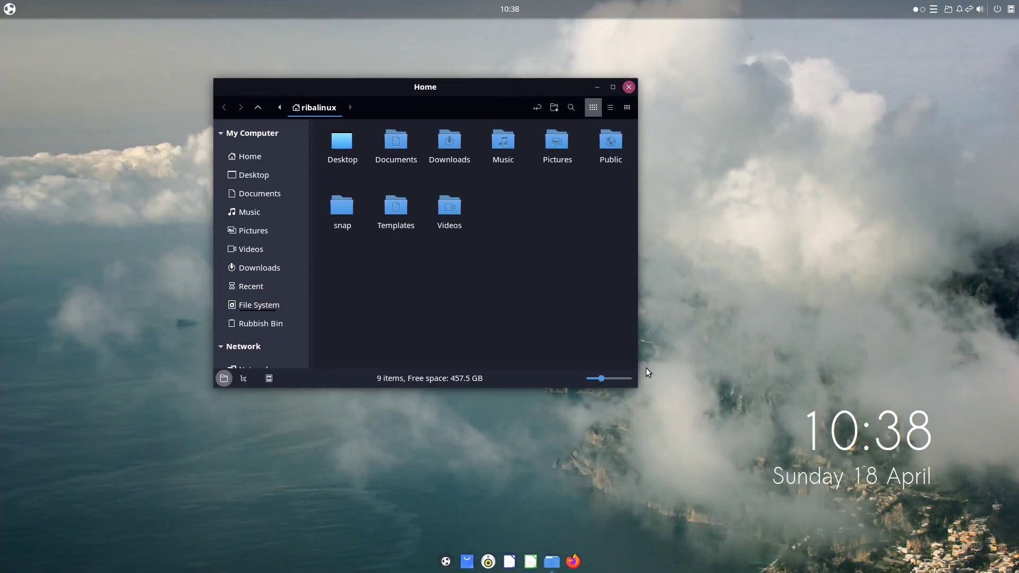
Step: Adjust the icon zoom and cycle Files through compact list, detailed list and grid views
{"action": "left_click_drag", "start_coordinate": [607, 379], "coordinate": [609, 379]}
{"action": "left_click", "coordinate": [603, 377]}
{"action": "left_click", "coordinate": [631, 106]}
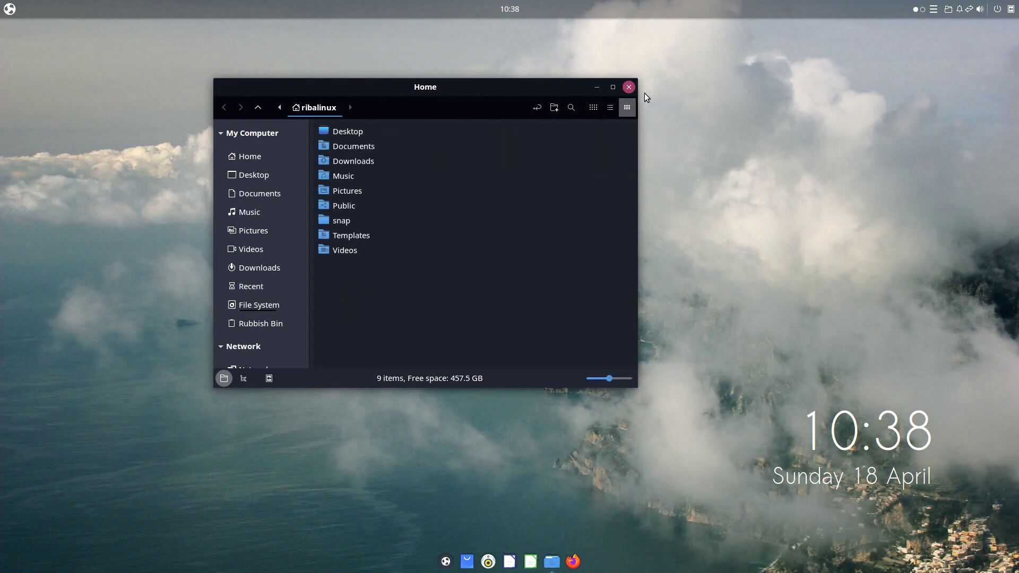
{"action": "left_click", "coordinate": [609, 108]}
{"action": "left_click", "coordinate": [593, 107]}
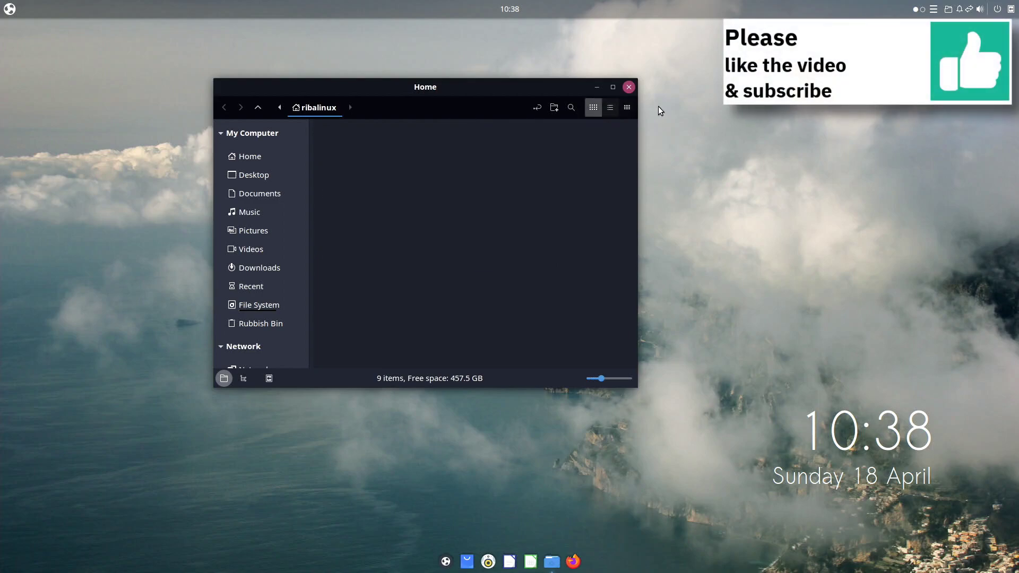
Step: Toggle the search bar, editable path bar, and the sidebar's tree, hidden and Places modes
{"action": "left_click", "coordinate": [571, 107]}
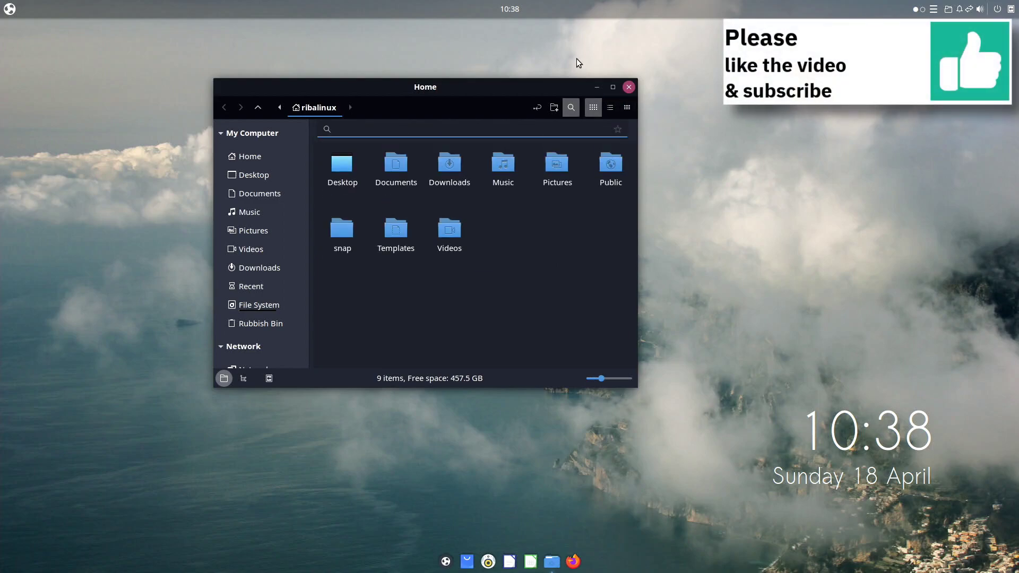
{"action": "left_click", "coordinate": [568, 107]}
{"action": "left_click", "coordinate": [537, 105]}
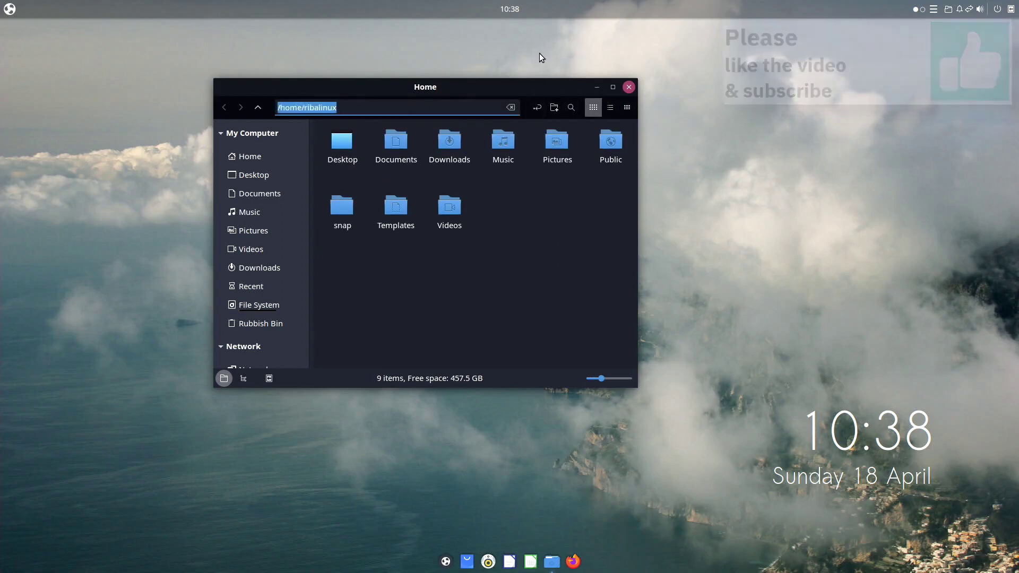
{"action": "left_click", "coordinate": [537, 107]}
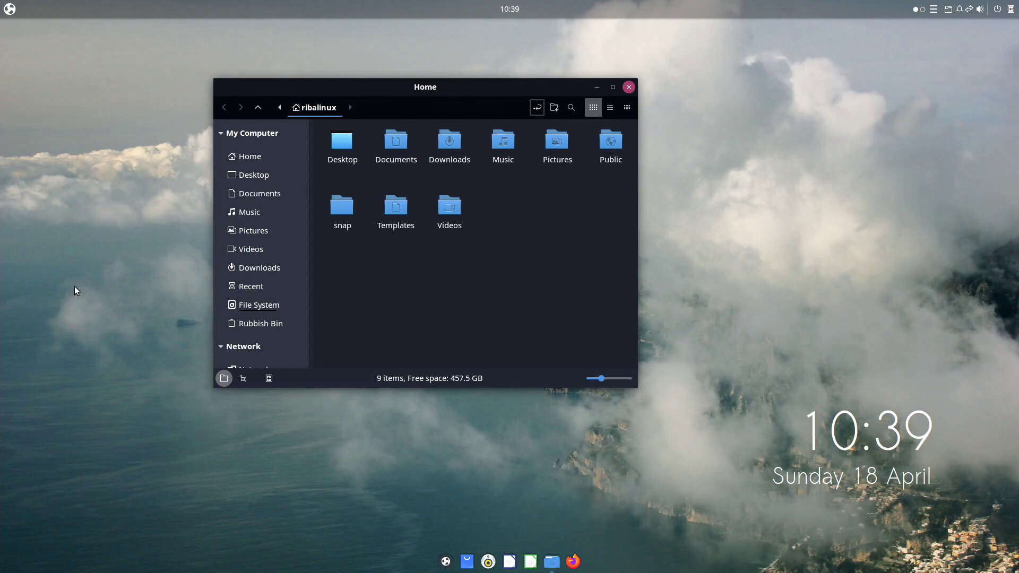
{"action": "left_click", "coordinate": [243, 380]}
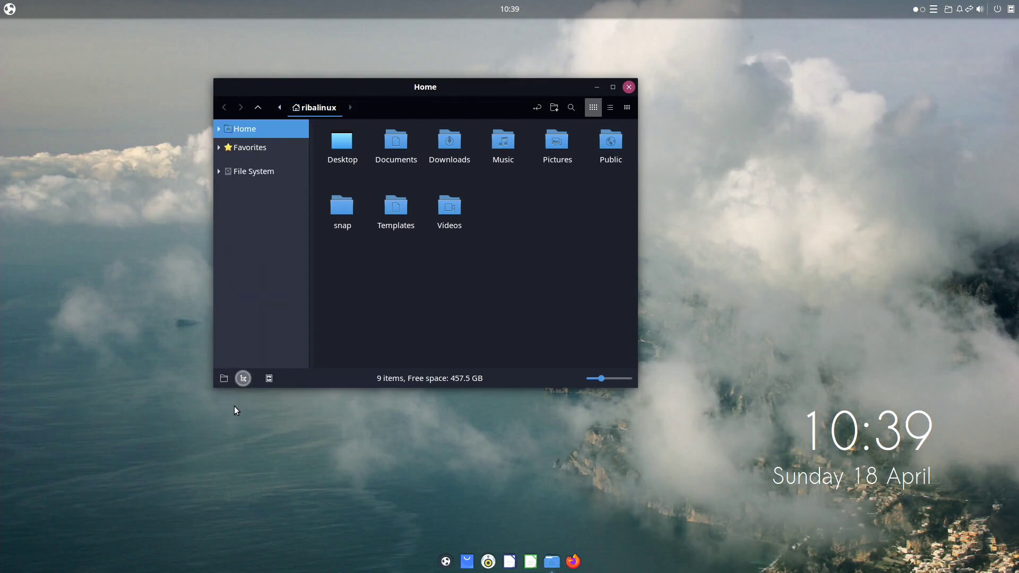
{"action": "left_click", "coordinate": [224, 381]}
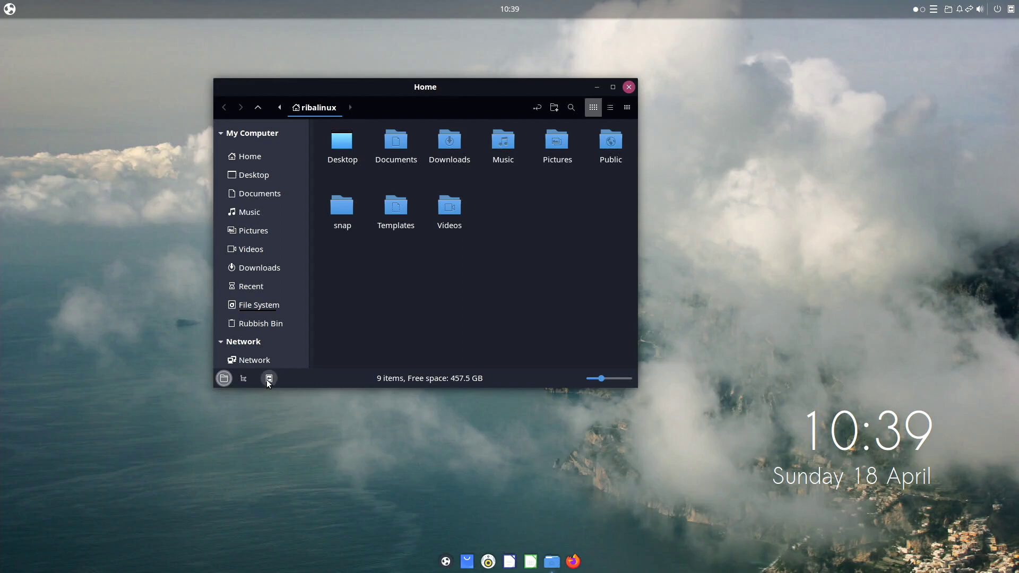
{"action": "left_click", "coordinate": [268, 379]}
{"action": "left_click", "coordinate": [223, 378]}
Step: Maximize, restore, minimize and bring back the Files window
{"action": "left_click", "coordinate": [613, 86]}
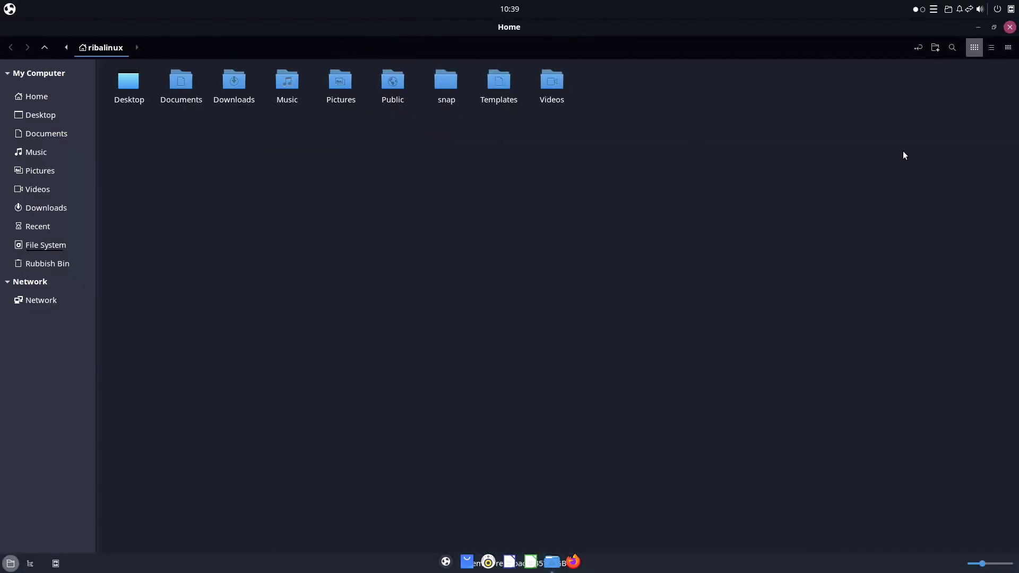
{"action": "left_click", "coordinate": [994, 26]}
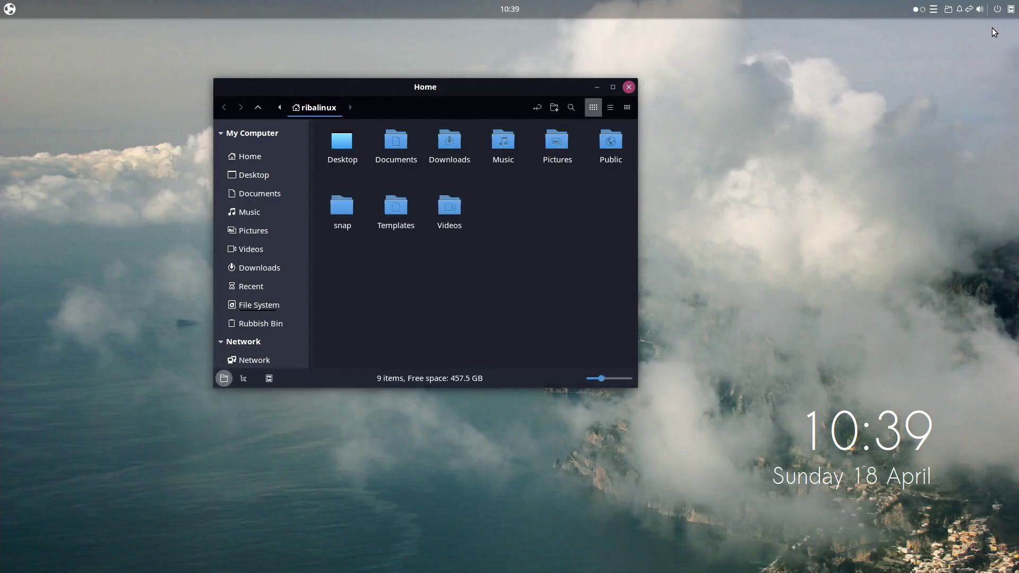
{"action": "left_click", "coordinate": [598, 86]}
{"action": "left_click", "coordinate": [552, 561]}
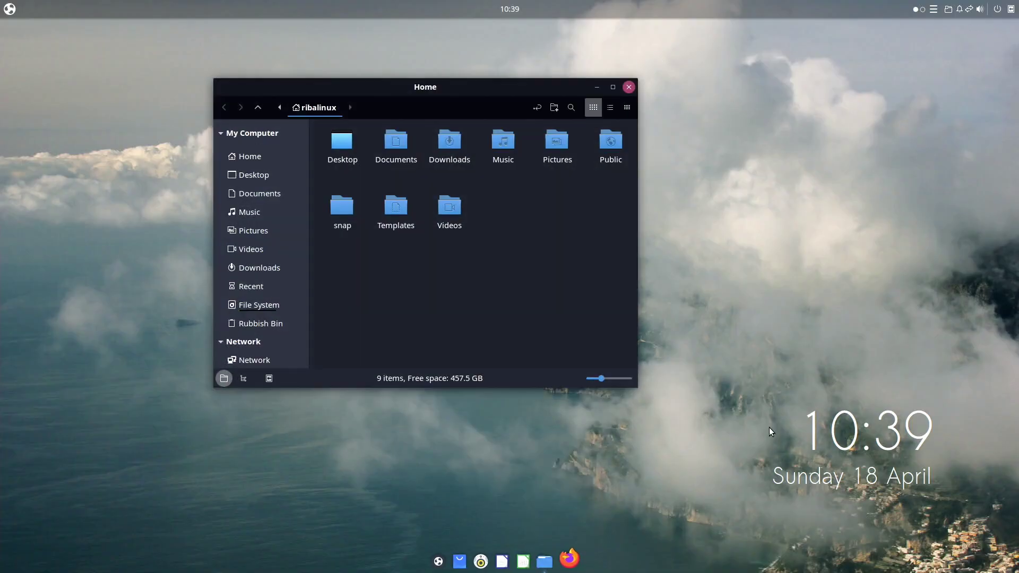
Step: Switch to the second workspace and back, then scroll Settings' category list from Network
{"action": "key", "text": "ctrl+alt+Right"}
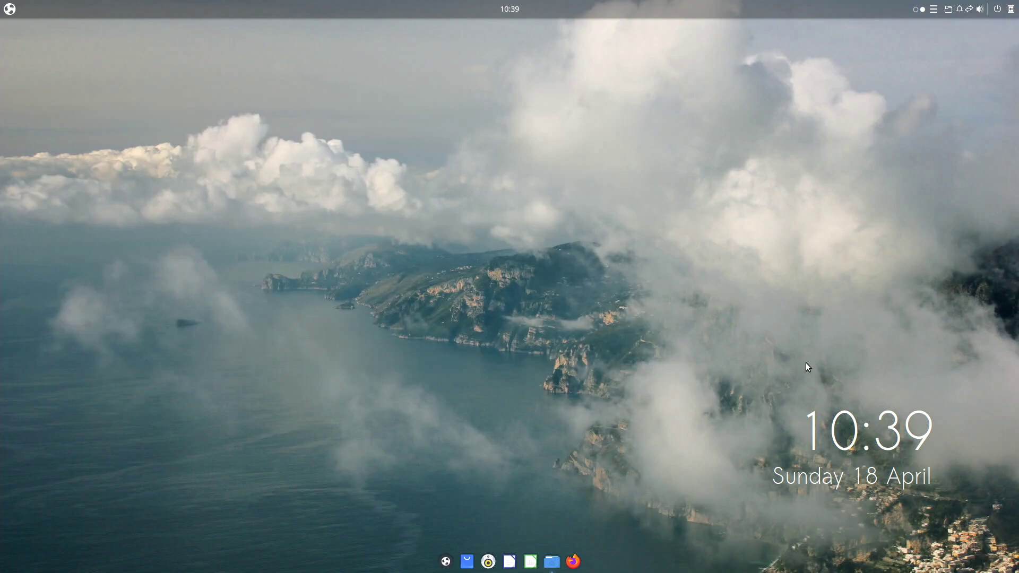
{"action": "key", "text": "ctrl+alt+Left"}
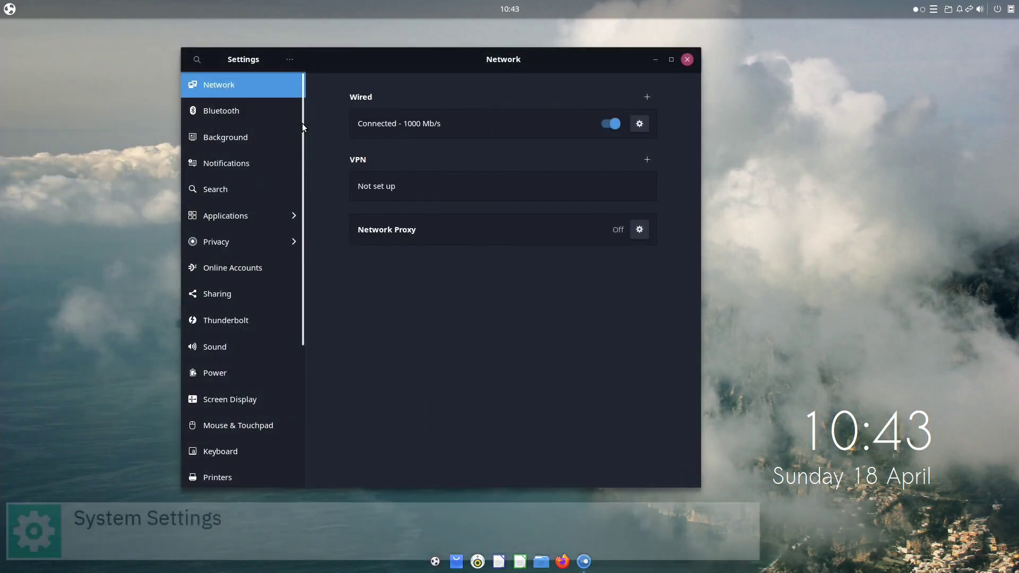
{"action": "scroll", "coordinate": [301, 123], "scroll_direction": "down", "scroll_amount": 3}
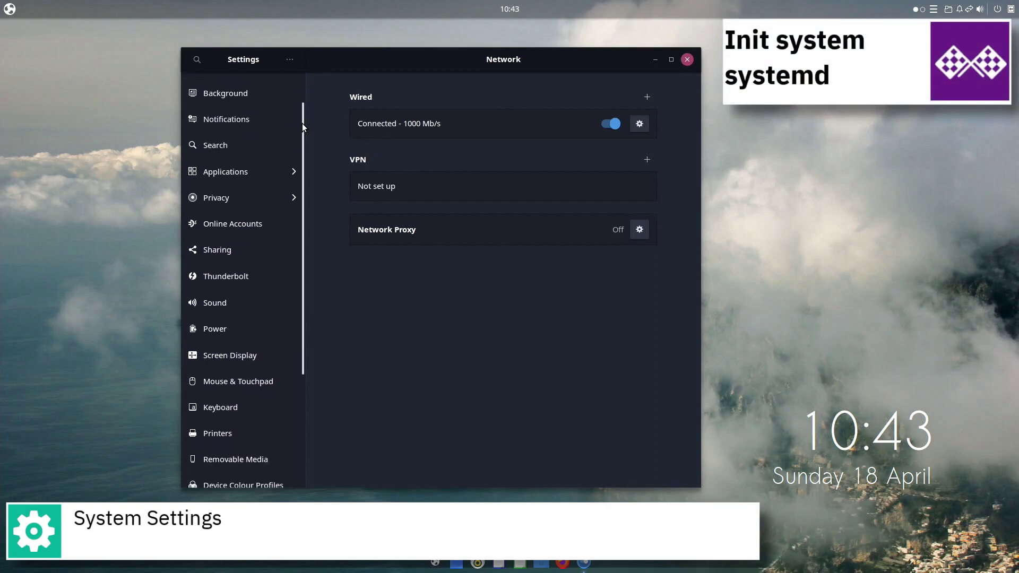
{"action": "scroll", "coordinate": [302, 125], "scroll_direction": "down", "scroll_amount": 4}
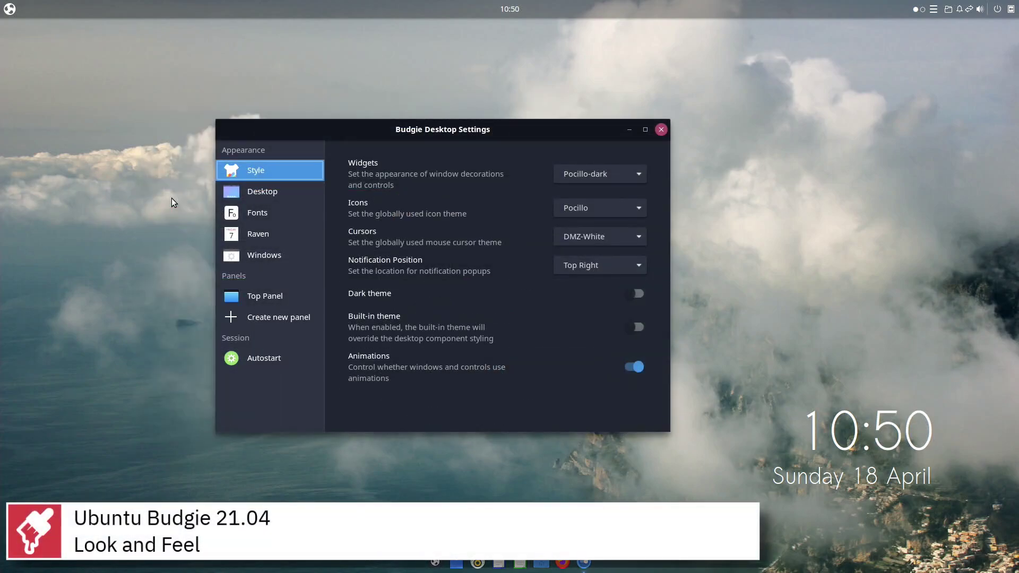
Step: Browse the Desktop, Raven, Windows, Top Panel and Autostart pages of Budgie Desktop Settings
{"action": "key", "text": "Down"}
{"action": "key", "text": "Down"}
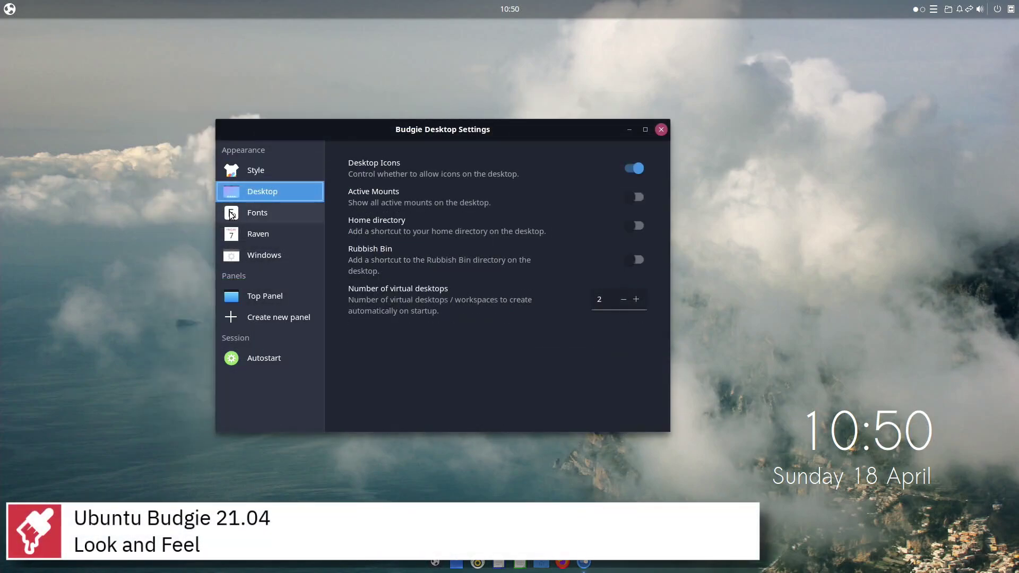
{"action": "left_click", "coordinate": [232, 235]}
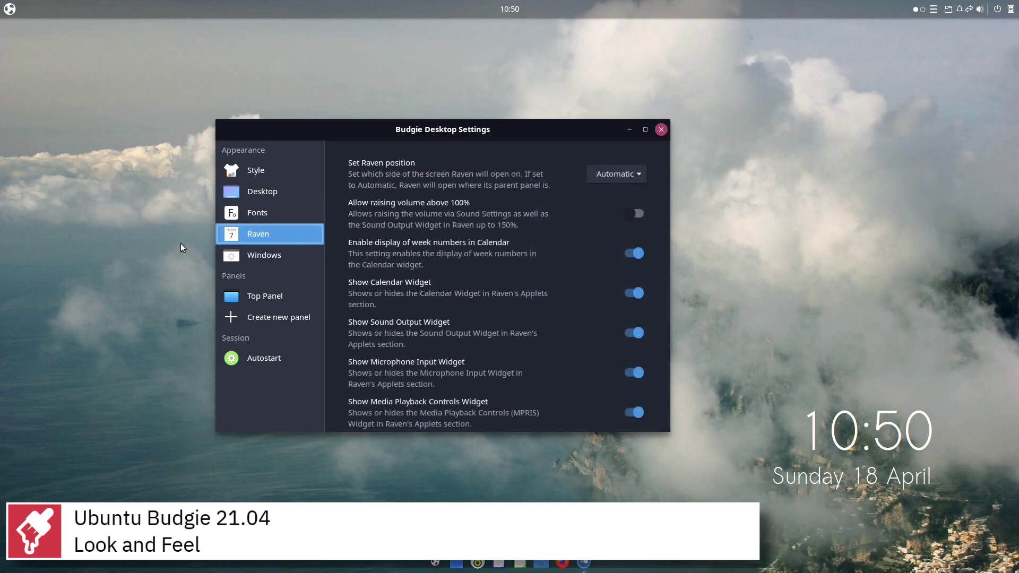
{"action": "key", "text": "Down"}
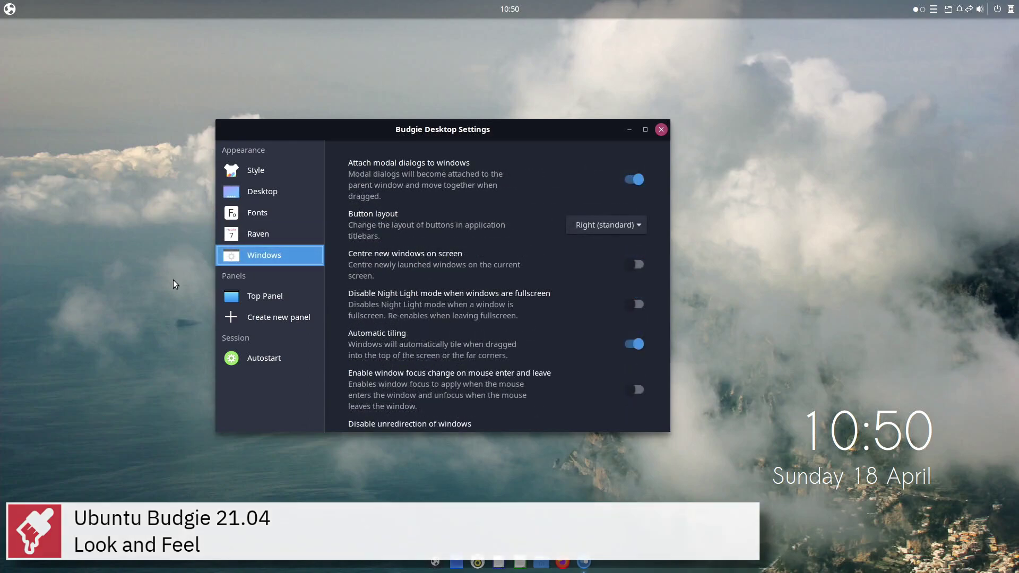
{"action": "left_click", "coordinate": [234, 296]}
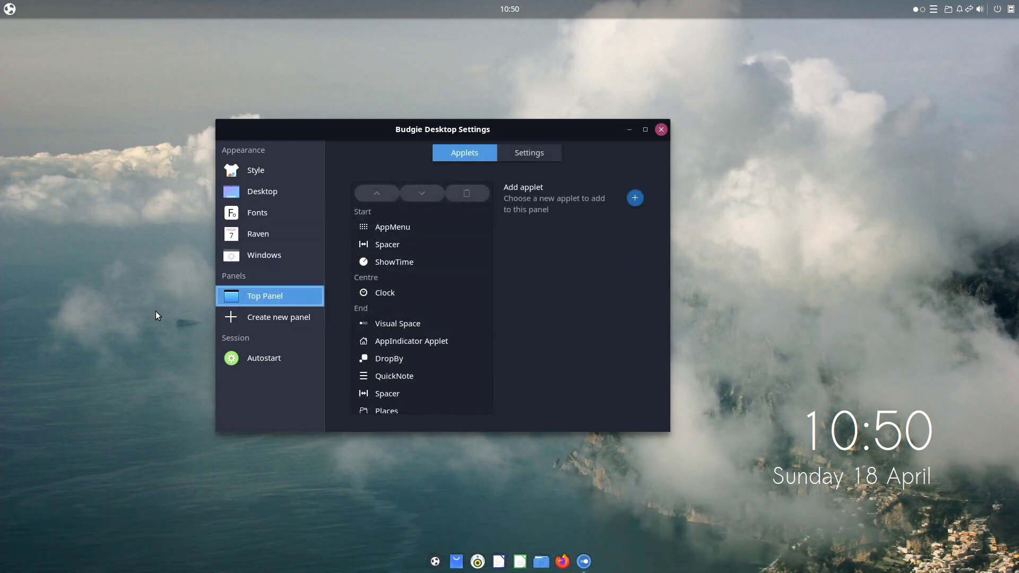
{"action": "left_click", "coordinate": [223, 357]}
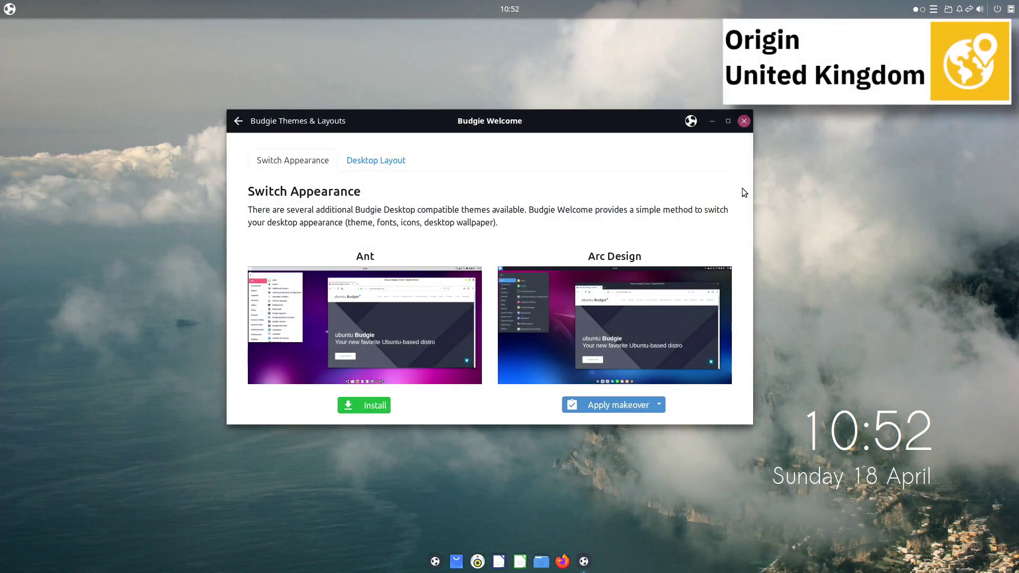
Step: Scroll through Budgie Welcome's Switch Appearance themes and Desktop Layout options
{"action": "scroll", "coordinate": [741, 188], "scroll_direction": "down", "scroll_amount": 5}
{"action": "scroll", "coordinate": [742, 189], "scroll_direction": "down", "scroll_amount": 9}
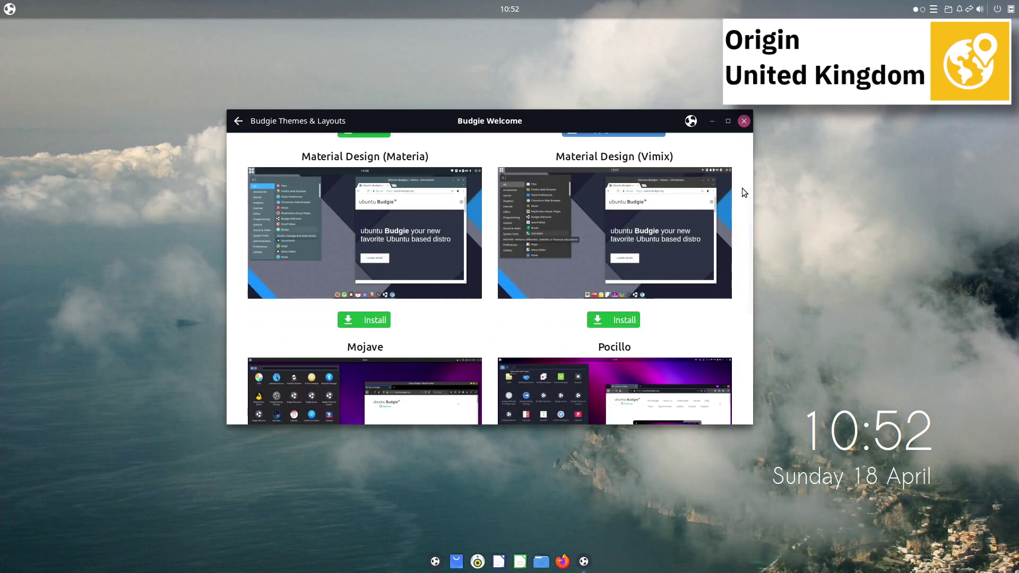
{"action": "scroll", "coordinate": [742, 187], "scroll_direction": "down", "scroll_amount": 6}
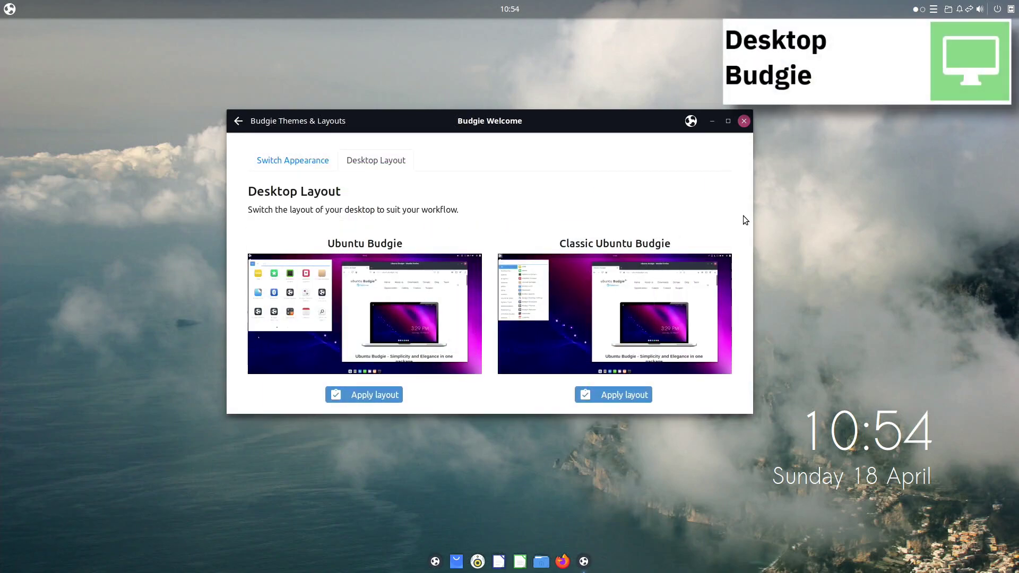
{"action": "scroll", "coordinate": [743, 216], "scroll_direction": "down", "scroll_amount": 1}
{"action": "scroll", "coordinate": [743, 215], "scroll_direction": "down", "scroll_amount": 8}
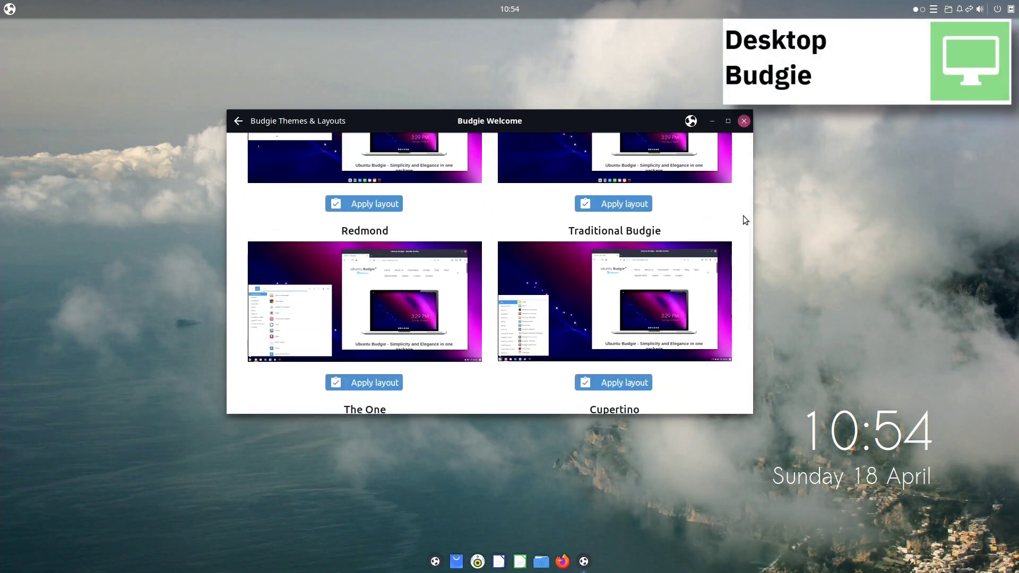
{"action": "scroll", "coordinate": [743, 215], "scroll_direction": "down", "scroll_amount": 4}
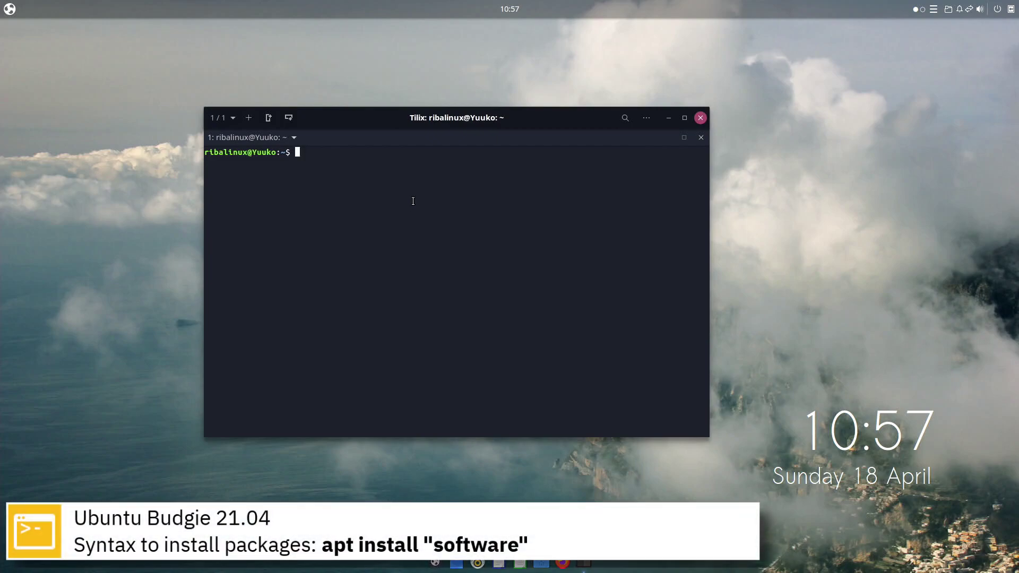
Step: Run 'sudo apt install mc', confirm with y, then clear the screen with Ctrl+L
{"action": "type", "text": "sudo apt install mc"}
{"action": "key", "text": "Return"}
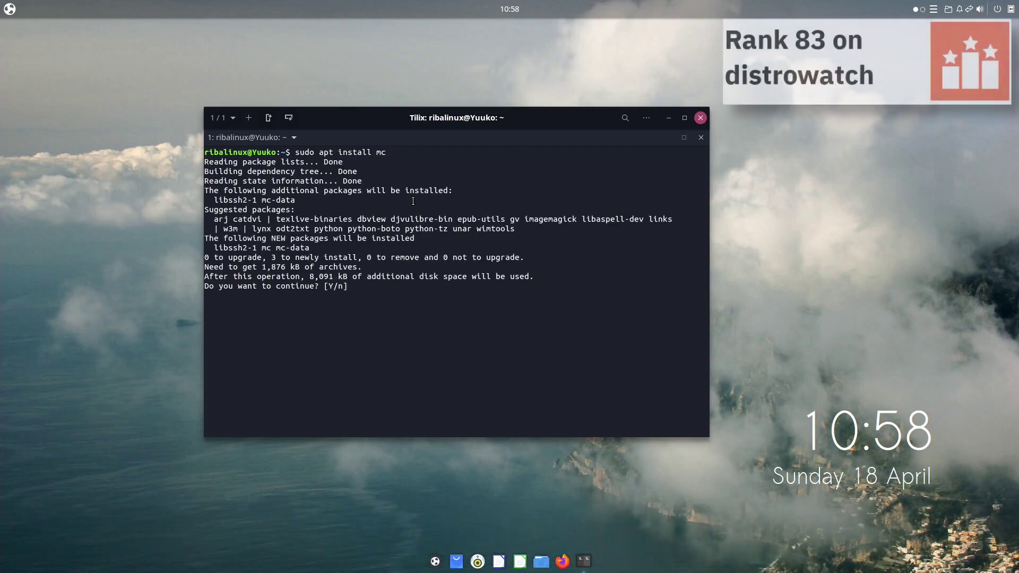
{"action": "type", "text": "y"}
{"action": "key", "text": "Return"}
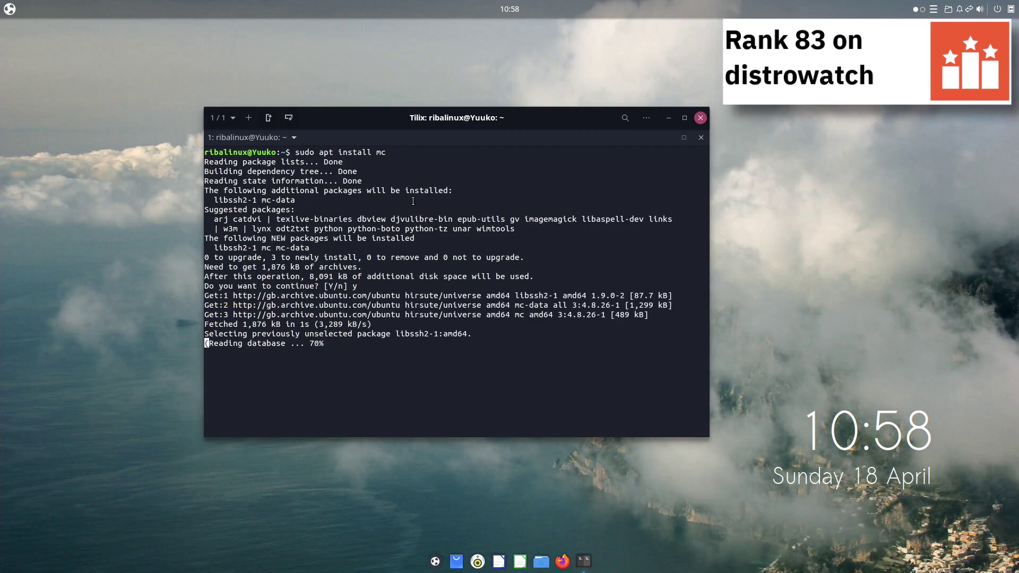
{"action": "key", "text": "ctrl+l"}
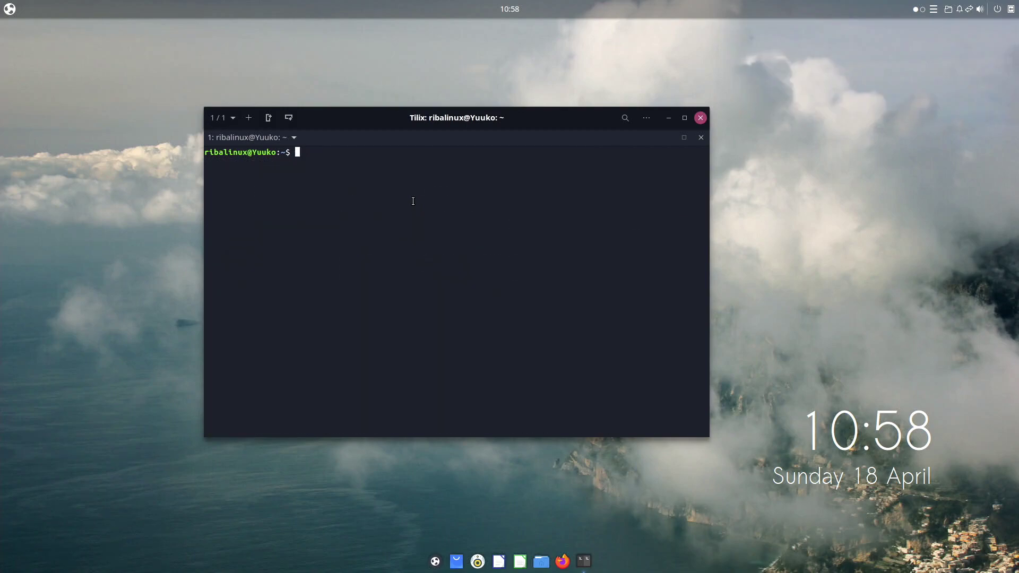
Step: Run 'sudo snap install spotify', then run uname -a to show kernel 5.11.0-14-generic
{"action": "type", "text": "sudo "}
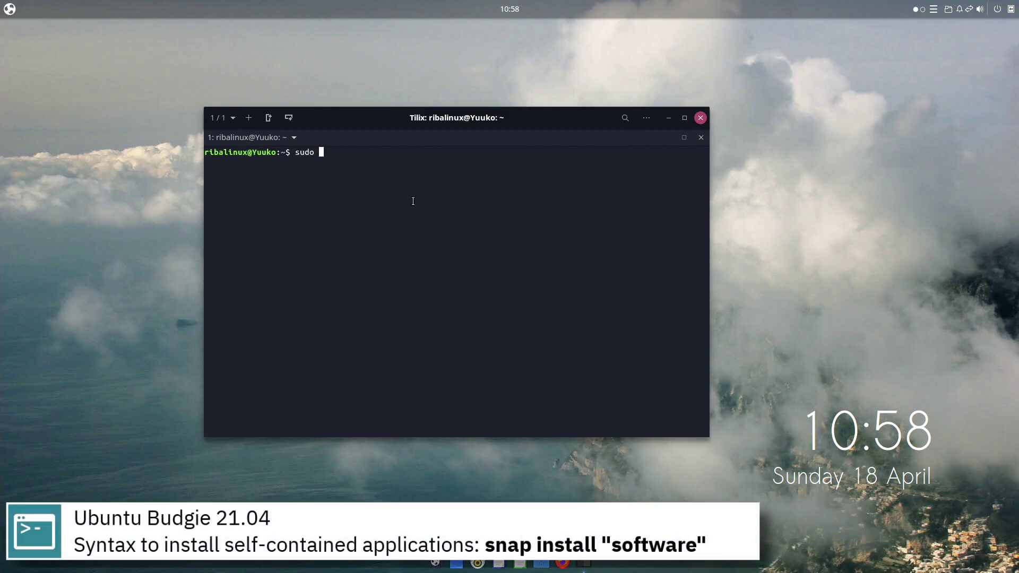
{"action": "type", "text": "snap install spotify"}
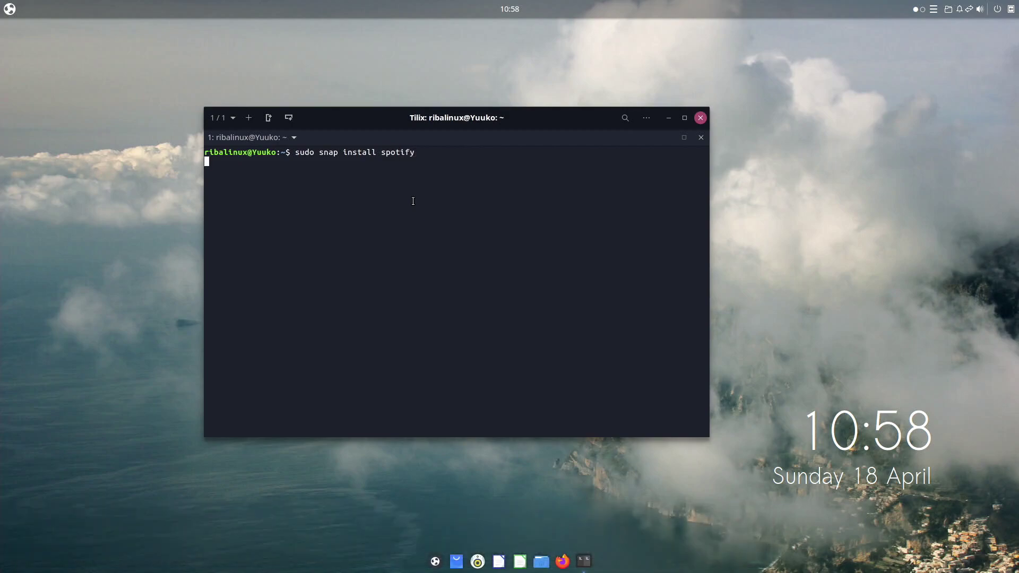
{"action": "key", "text": "Return"}
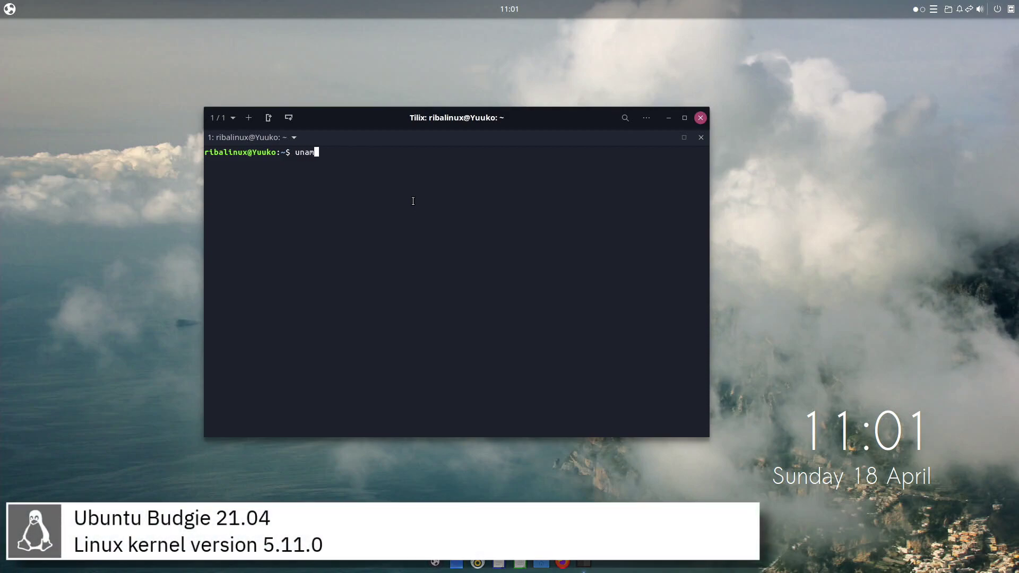
{"action": "key", "text": "Return"}
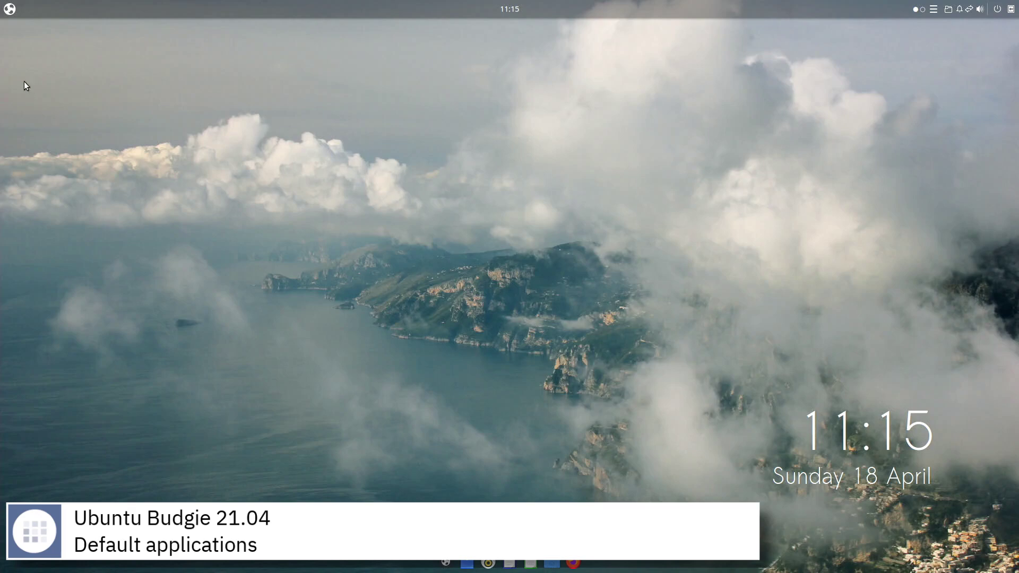
Step: Scroll the applications menu, then launch and close Calculator
{"action": "left_click", "coordinate": [9, 9]}
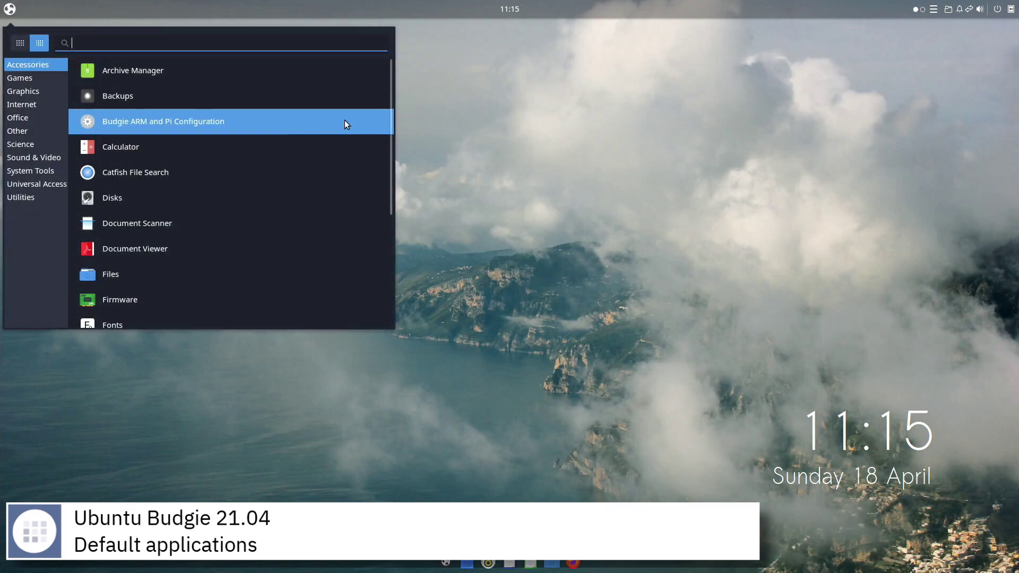
{"action": "scroll", "coordinate": [345, 123], "scroll_direction": "down", "scroll_amount": 6}
{"action": "scroll", "coordinate": [345, 124], "scroll_direction": "down", "scroll_amount": 1}
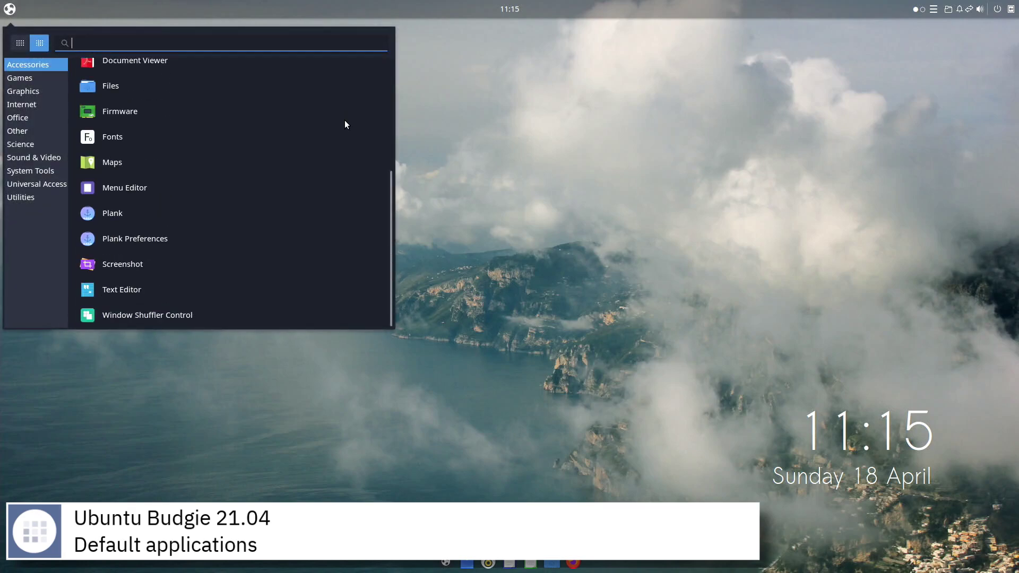
{"action": "scroll", "coordinate": [345, 123], "scroll_direction": "up", "scroll_amount": 8}
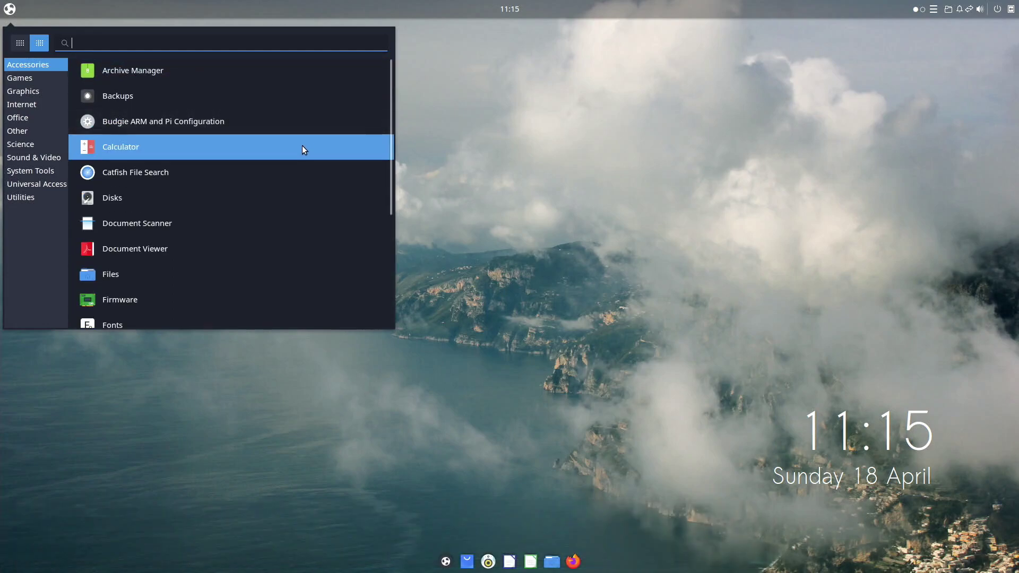
{"action": "key", "text": "Escape"}
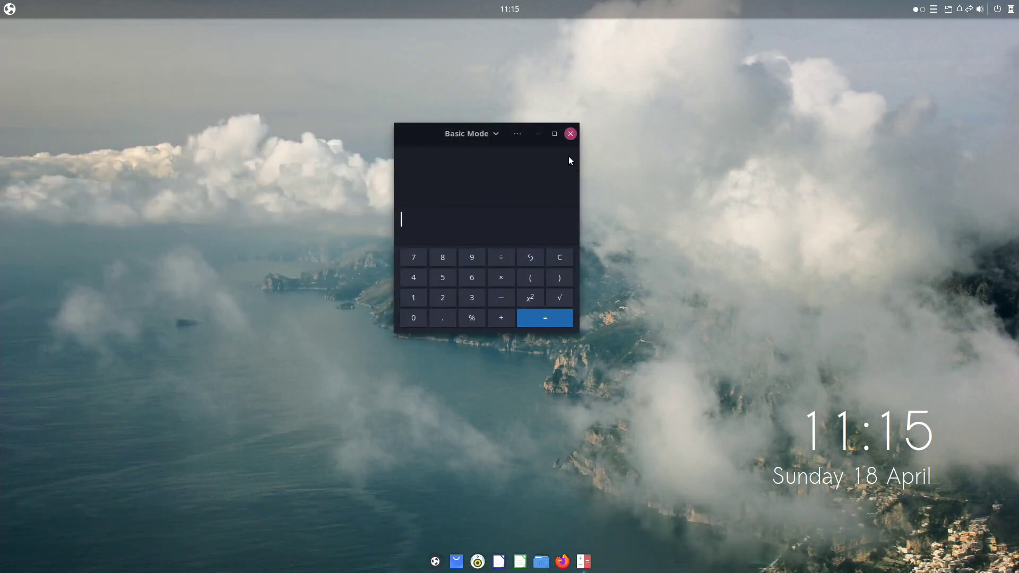
{"action": "left_click", "coordinate": [570, 134]}
Step: Launch the 2048 game from the Games category and close it
{"action": "left_click", "coordinate": [12, 12]}
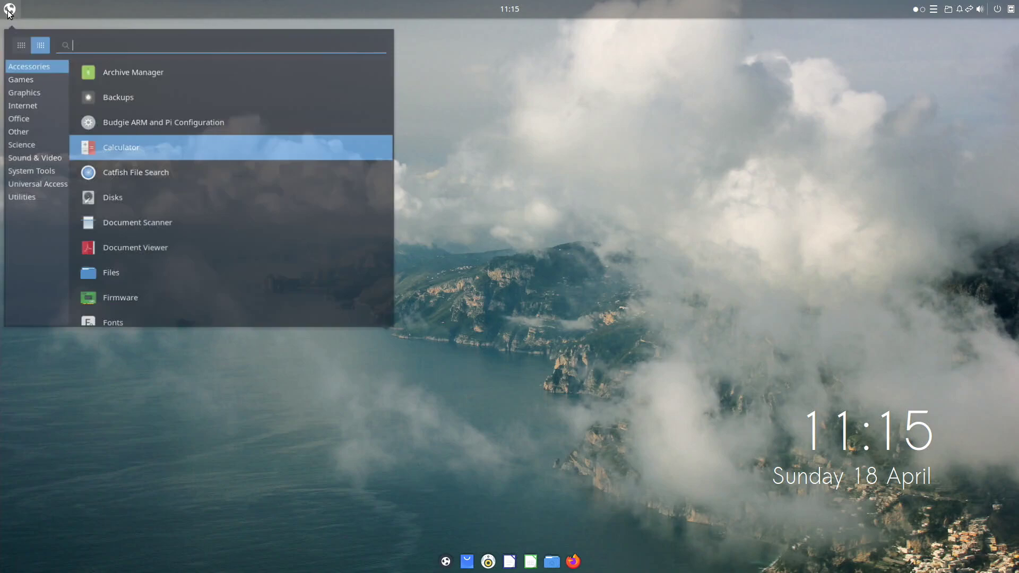
{"action": "left_click", "coordinate": [37, 78]}
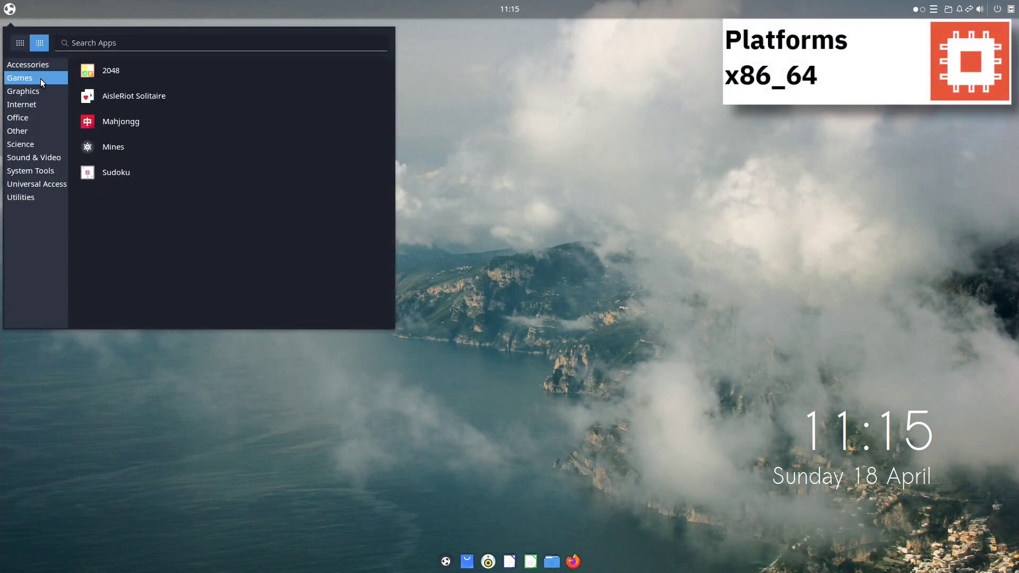
{"action": "left_click", "coordinate": [105, 72]}
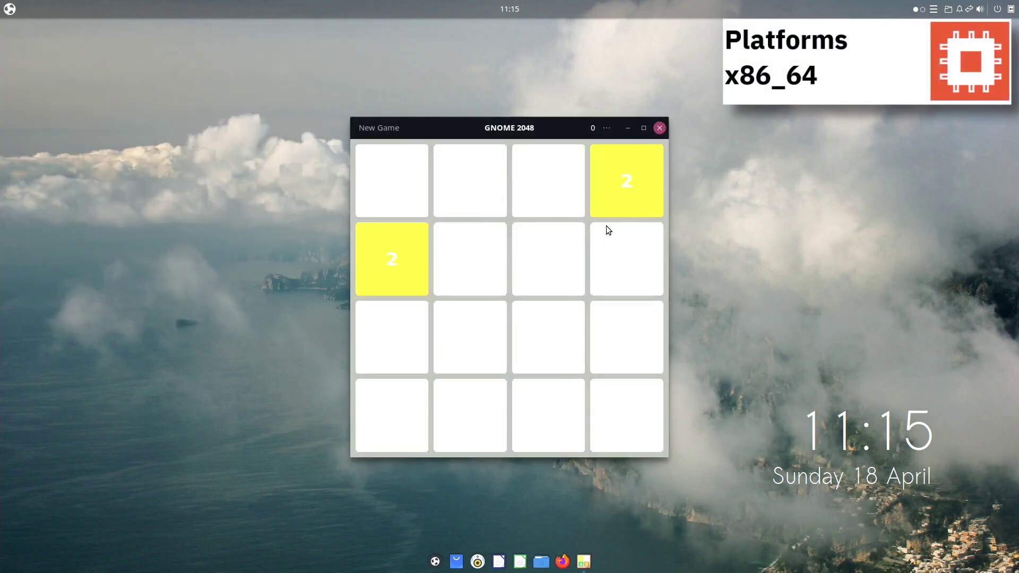
{"action": "left_click", "coordinate": [659, 129]}
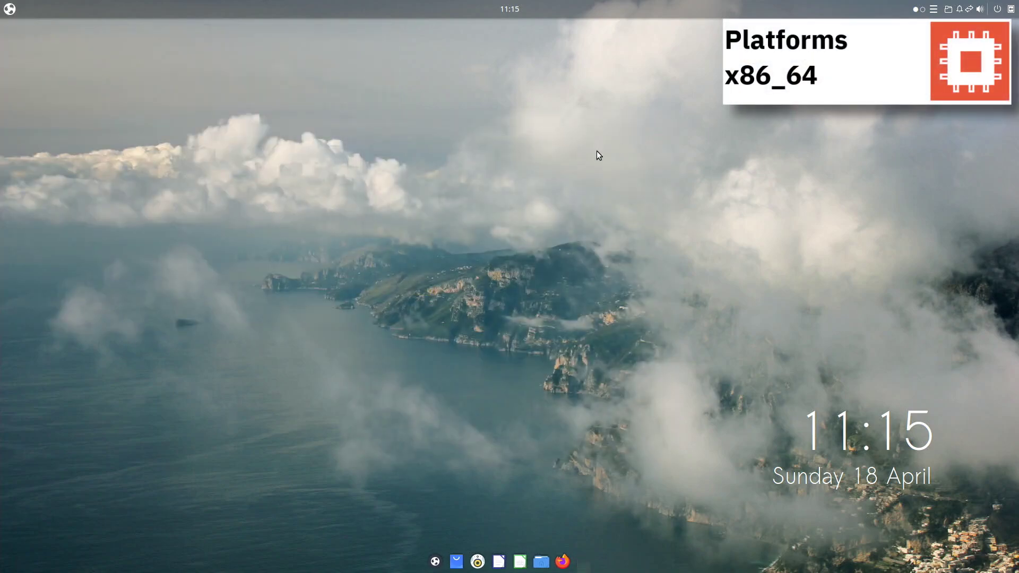
Step: Launch Drawing from the Graphics category, drag on its canvas, and close it
{"action": "left_click", "coordinate": [8, 11]}
{"action": "left_click", "coordinate": [33, 91]}
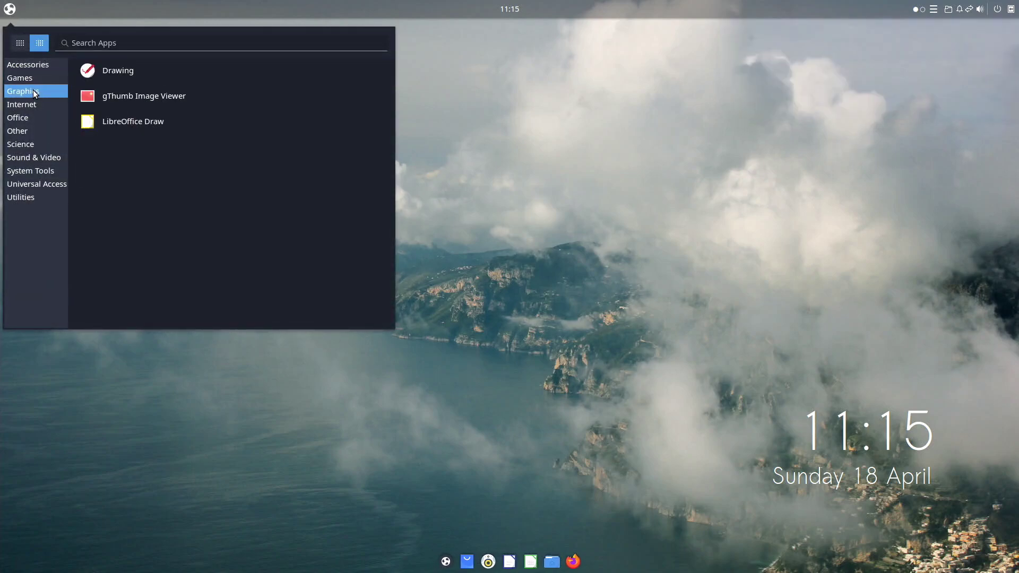
{"action": "left_click", "coordinate": [136, 70]}
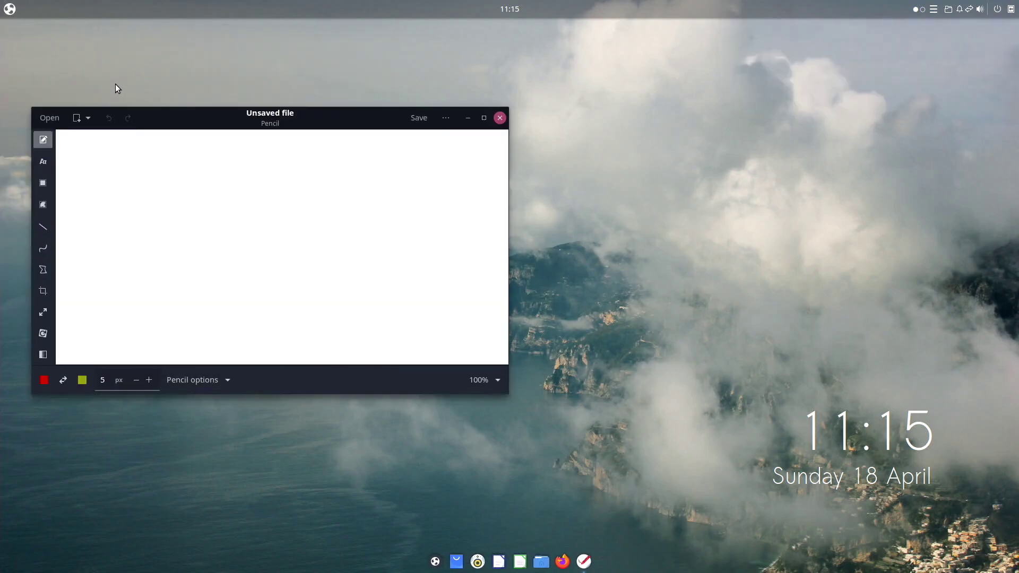
{"action": "left_click_drag", "start_coordinate": [284, 111], "coordinate": [466, 139]}
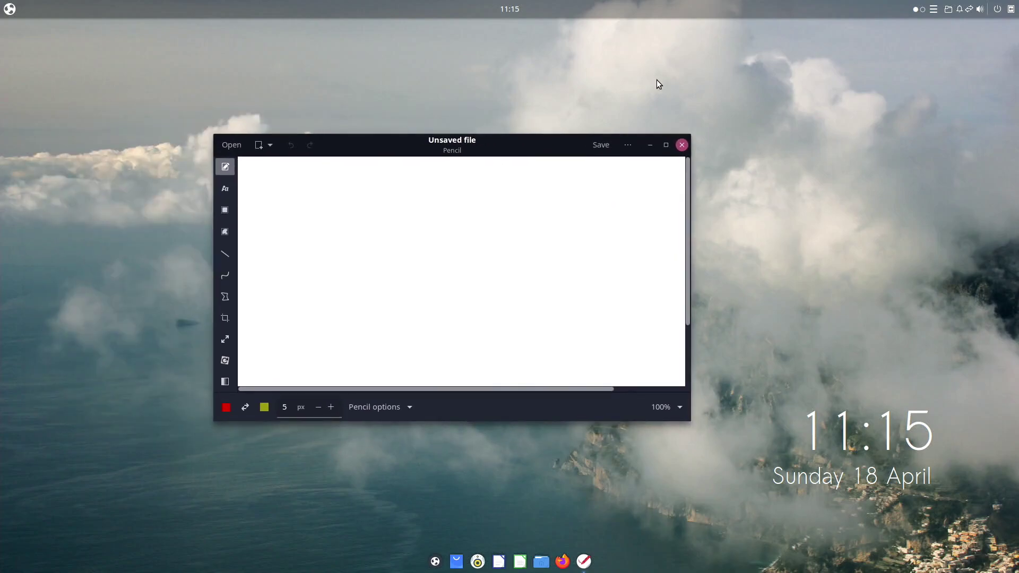
{"action": "left_click", "coordinate": [682, 145]}
Step: Launch Firefox from the Internet category and close its window
{"action": "left_click", "coordinate": [10, 8]}
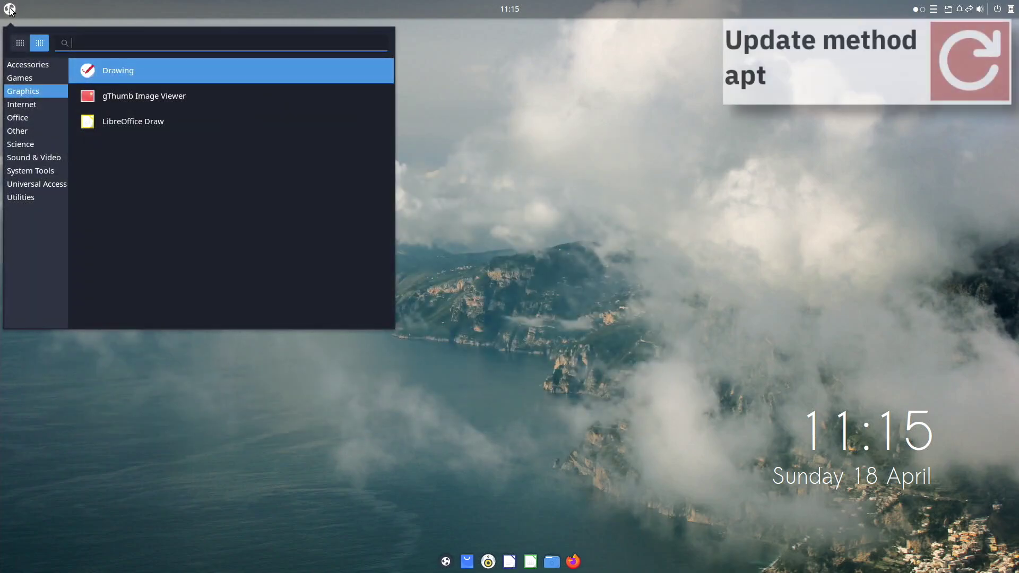
{"action": "left_click", "coordinate": [25, 105]}
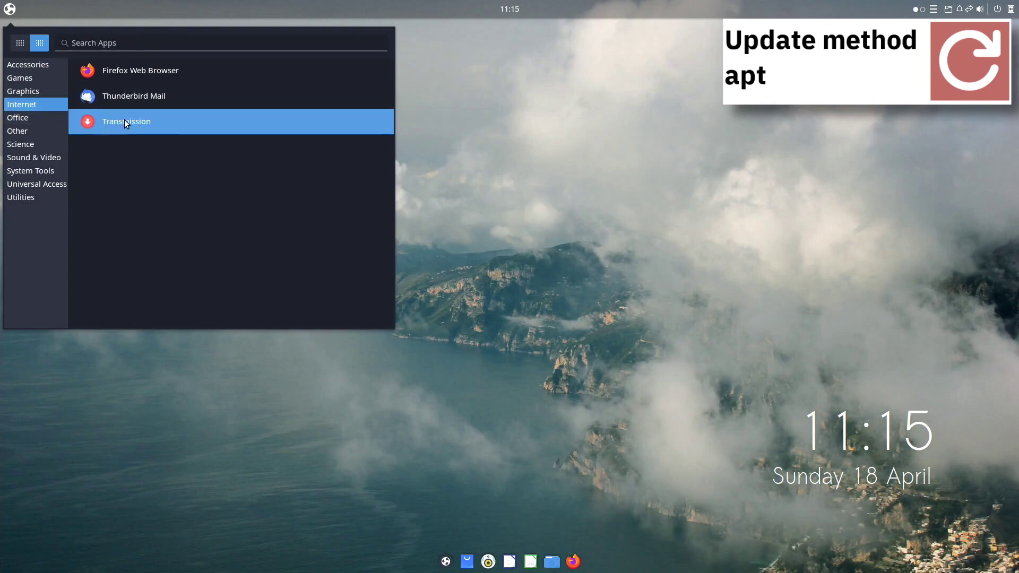
{"action": "left_click", "coordinate": [138, 67]}
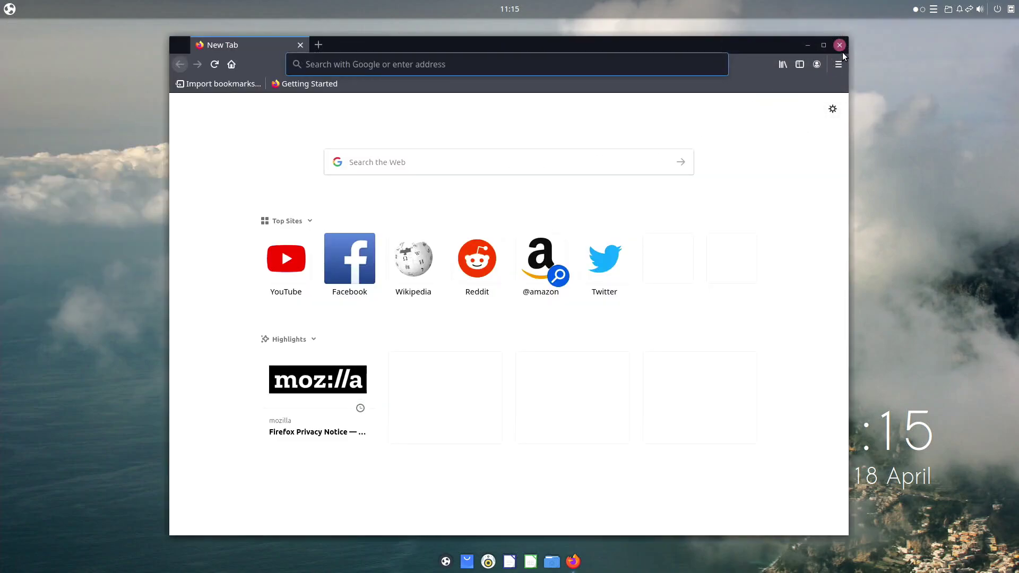
{"action": "left_click", "coordinate": [840, 45]}
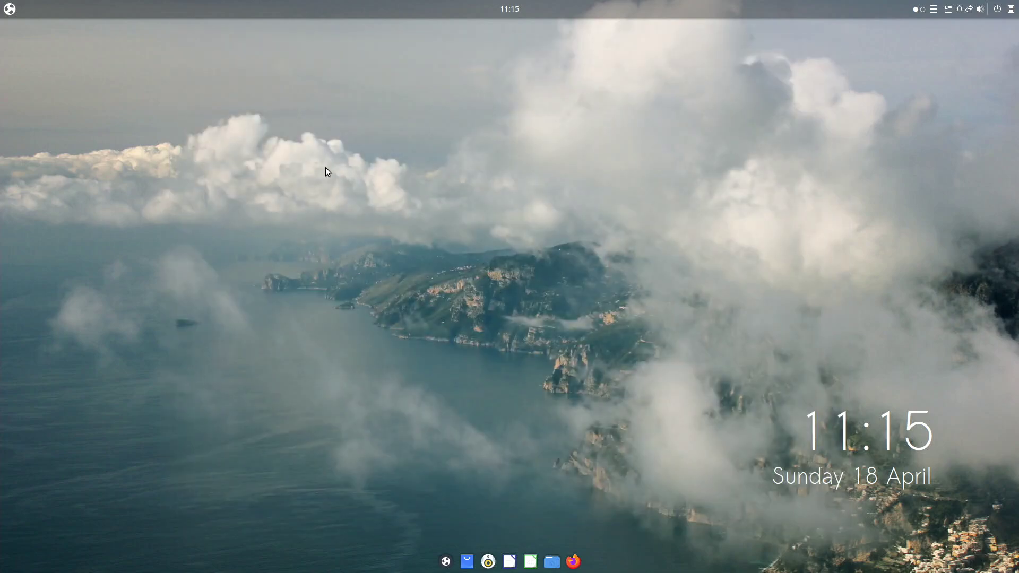
Step: Launch LibreOffice Writer from the Office category, then close it
{"action": "left_click", "coordinate": [9, 10]}
{"action": "left_click", "coordinate": [30, 118]}
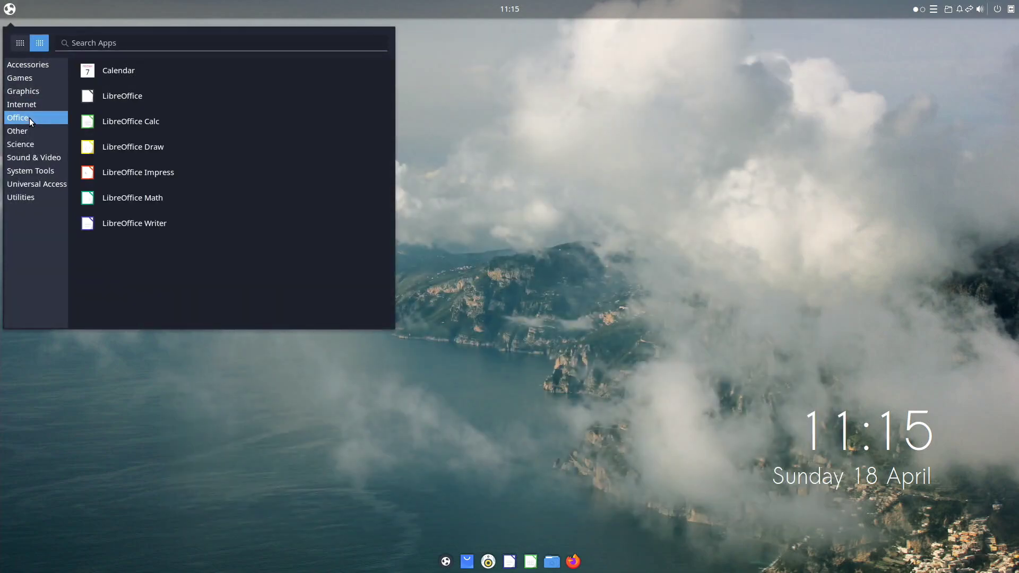
{"action": "left_click", "coordinate": [142, 221]}
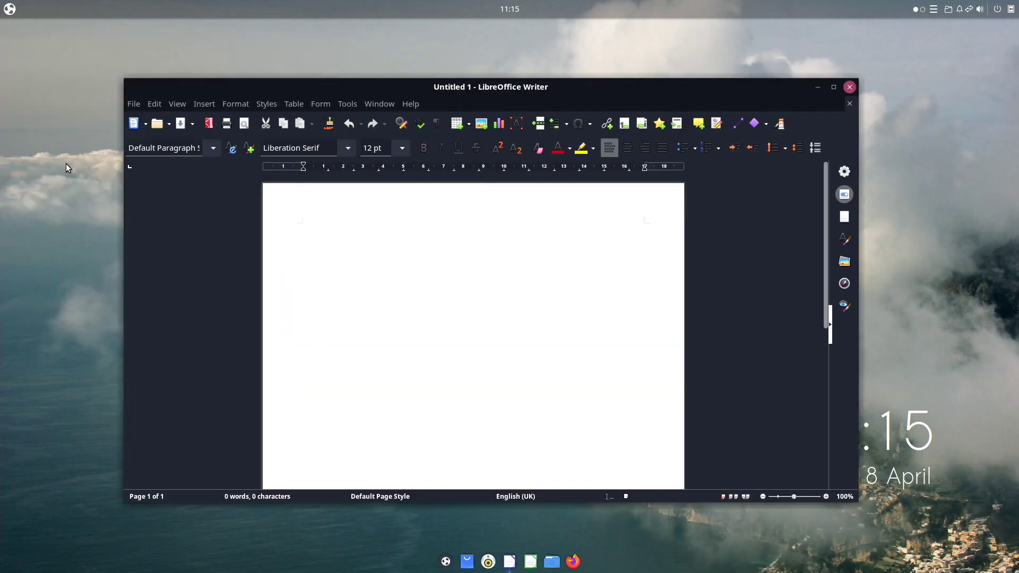
{"action": "left_click", "coordinate": [848, 88]}
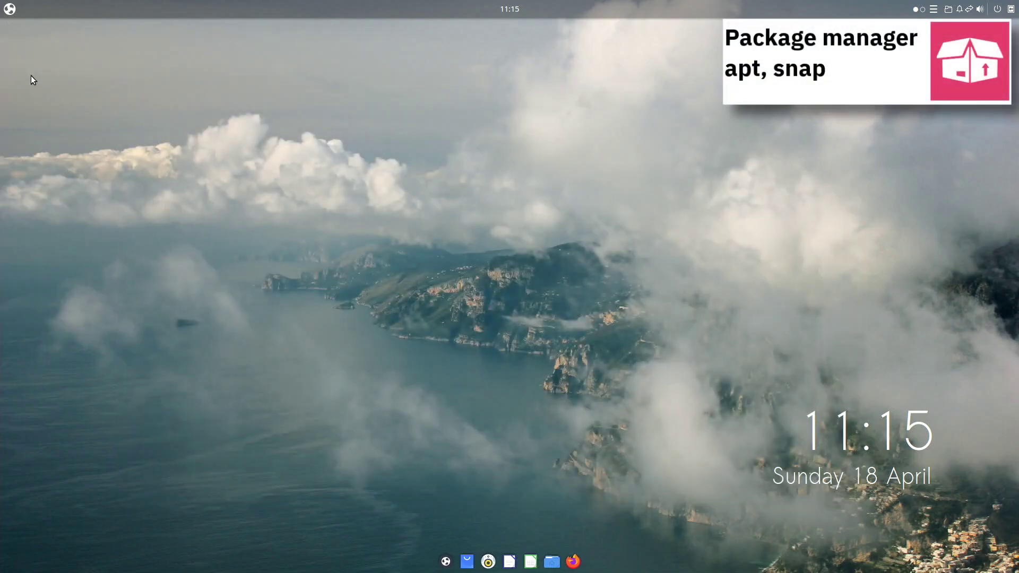
Step: Launch LibreOffice Math from the Science category, then close it
{"action": "left_click", "coordinate": [6, 7]}
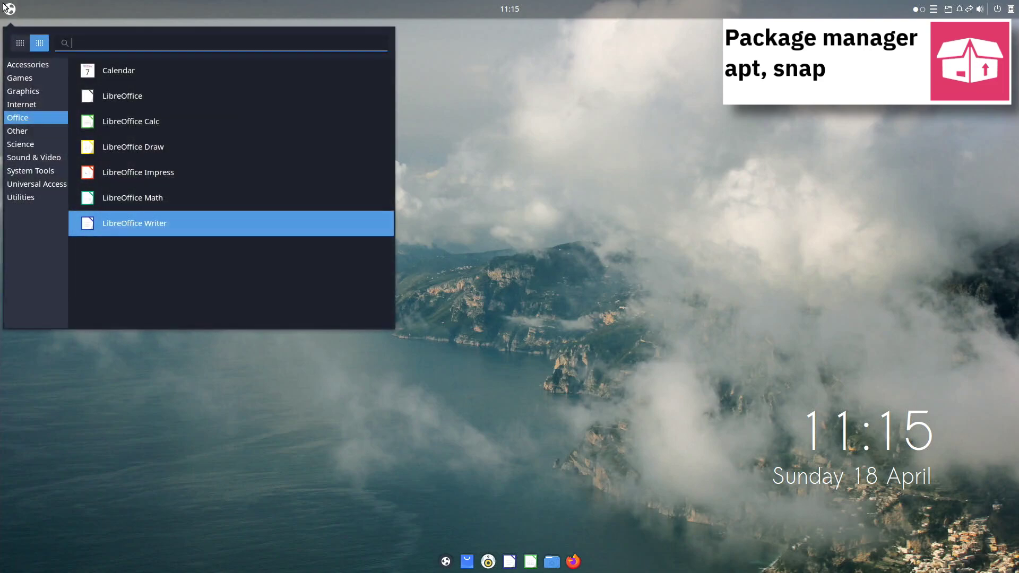
{"action": "left_click", "coordinate": [24, 127]}
{"action": "left_click", "coordinate": [30, 142]}
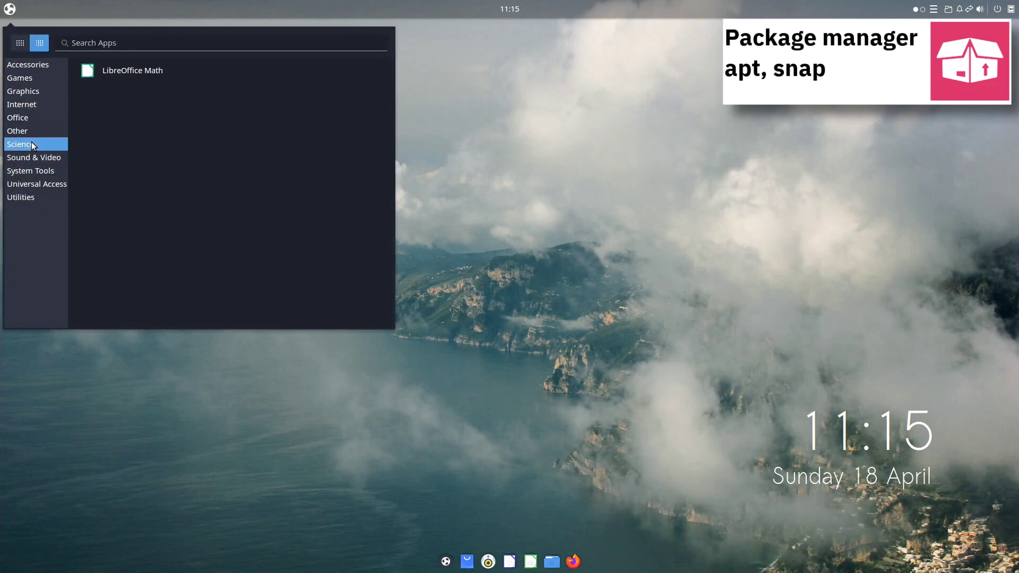
{"action": "left_click", "coordinate": [119, 75]}
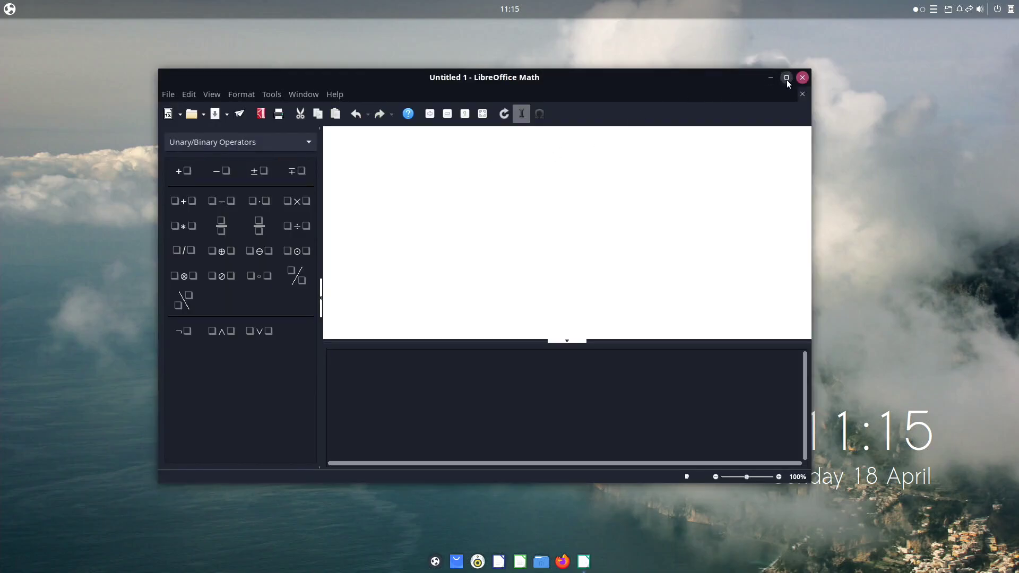
{"action": "left_click", "coordinate": [803, 78]}
Step: Launch Celluloid from Sound & Video, move it to the centre, then close it
{"action": "left_click", "coordinate": [10, 9]}
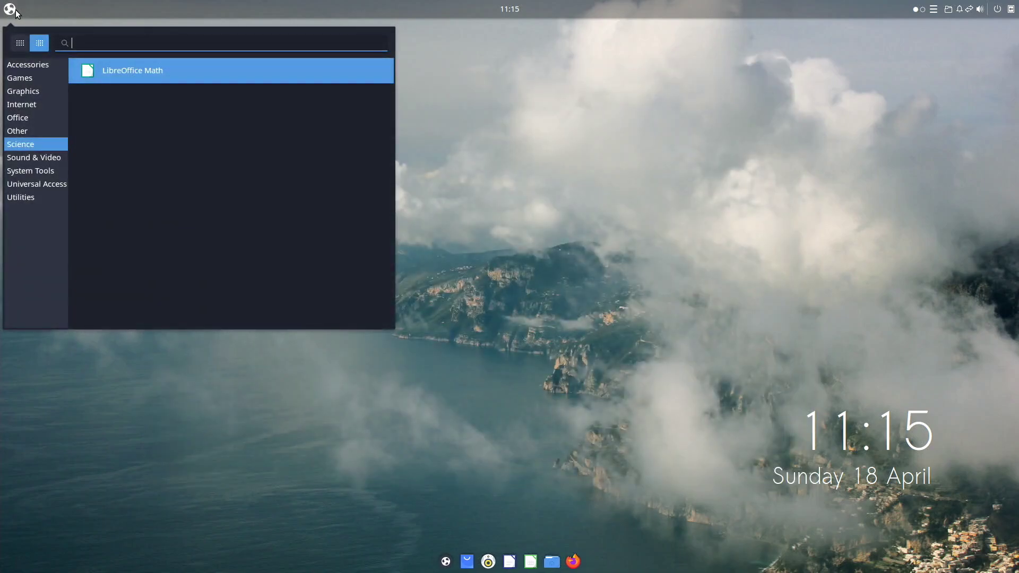
{"action": "left_click", "coordinate": [24, 154]}
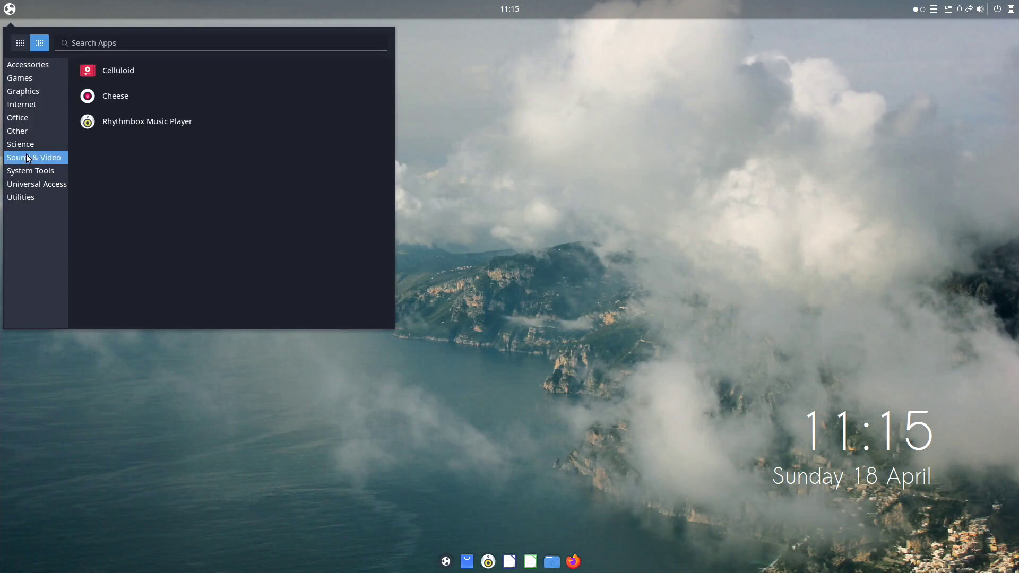
{"action": "left_click", "coordinate": [143, 77]}
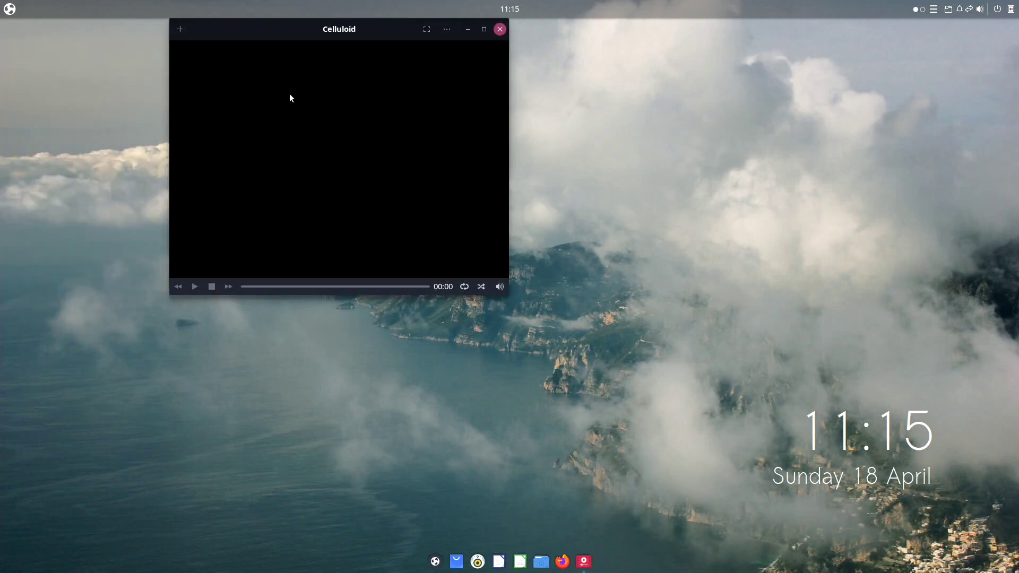
{"action": "left_click_drag", "start_coordinate": [320, 30], "coordinate": [494, 113]}
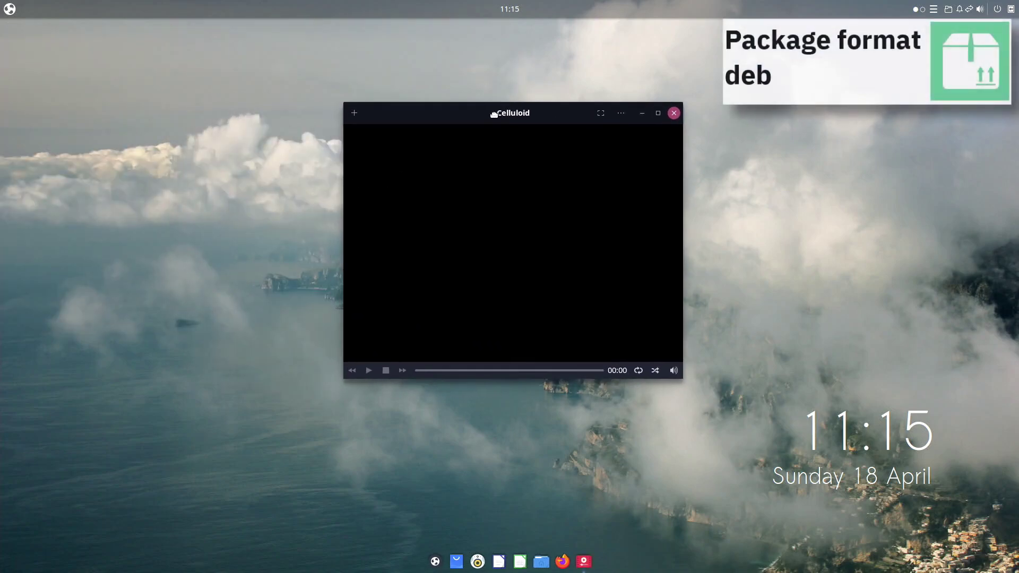
{"action": "left_click", "coordinate": [673, 113]}
{"action": "left_click", "coordinate": [11, 9]}
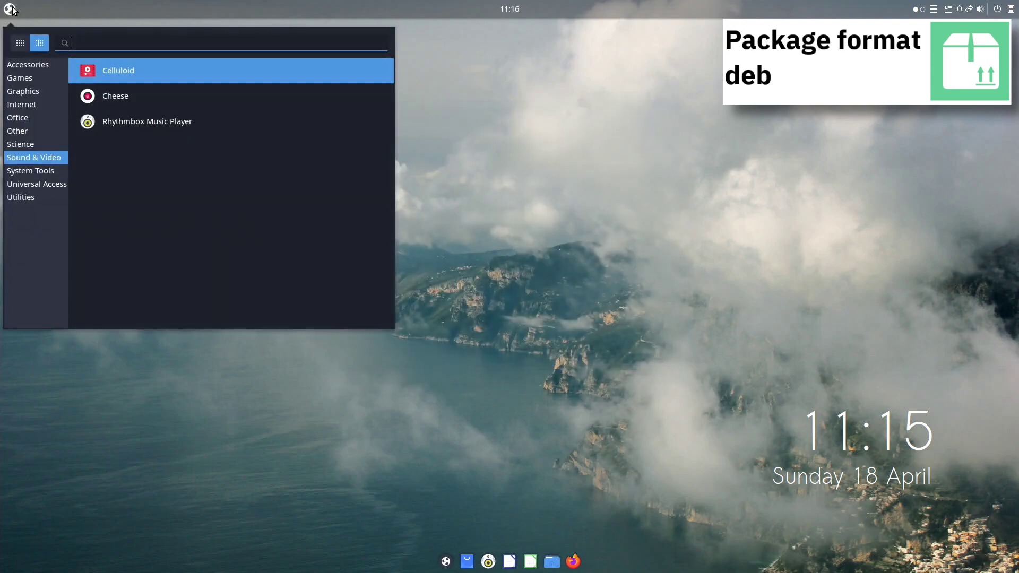
Step: Launch the Software store from System Tools, then close it
{"action": "left_click", "coordinate": [18, 170]}
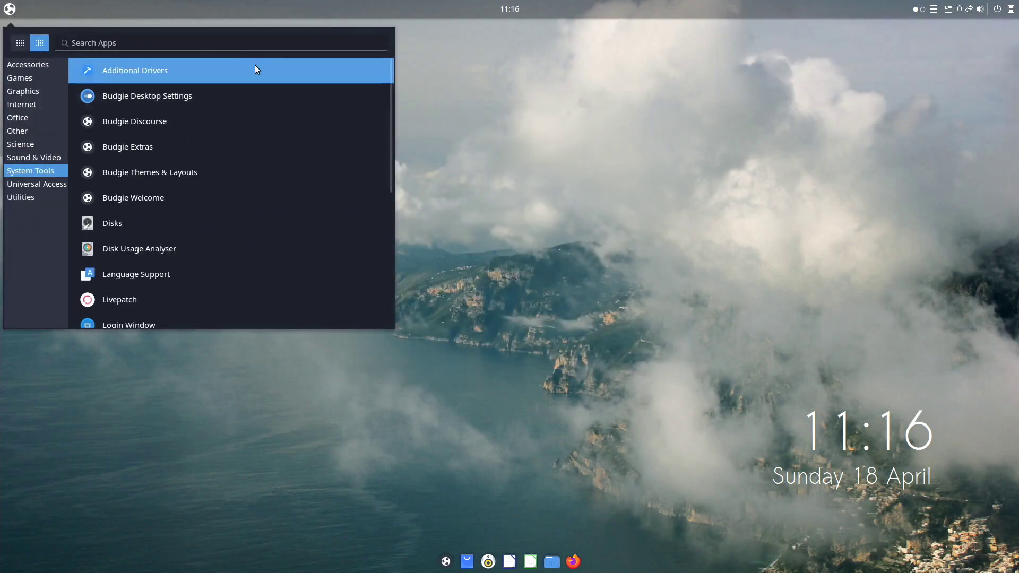
{"action": "scroll", "coordinate": [365, 131], "scroll_direction": "down", "scroll_amount": 1}
{"action": "scroll", "coordinate": [366, 131], "scroll_direction": "down", "scroll_amount": 9}
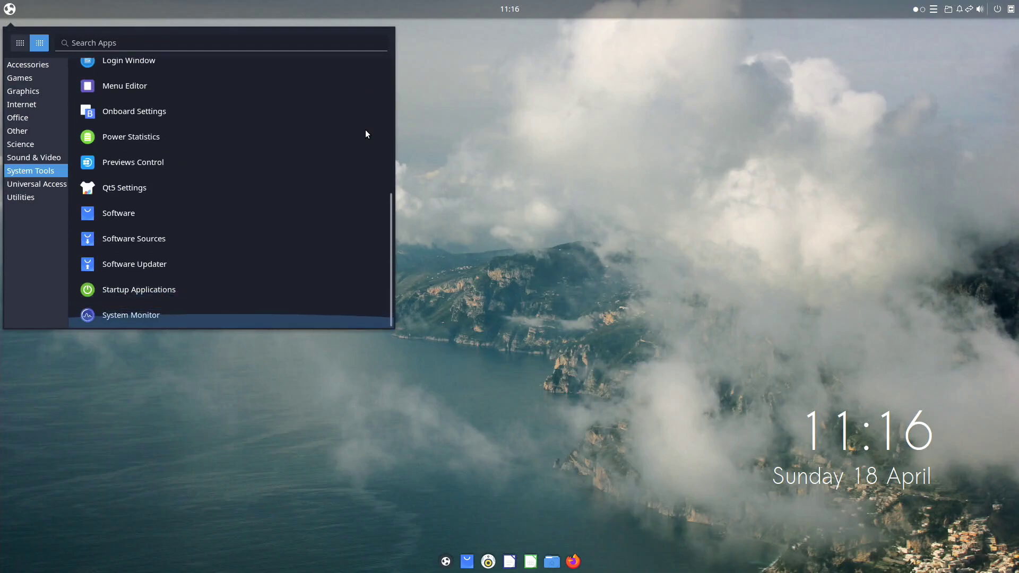
{"action": "left_click", "coordinate": [288, 212]}
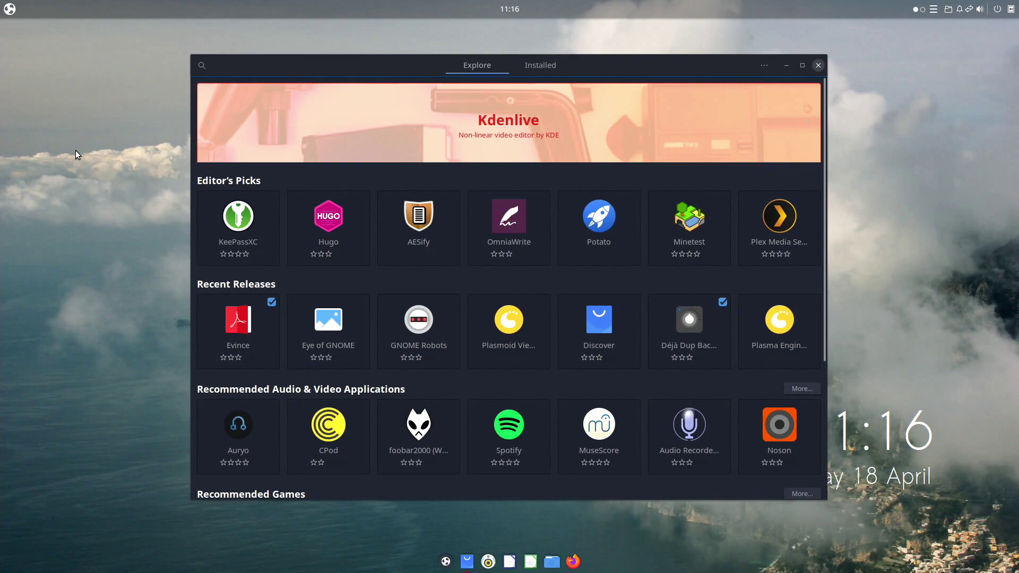
{"action": "left_click", "coordinate": [818, 64]}
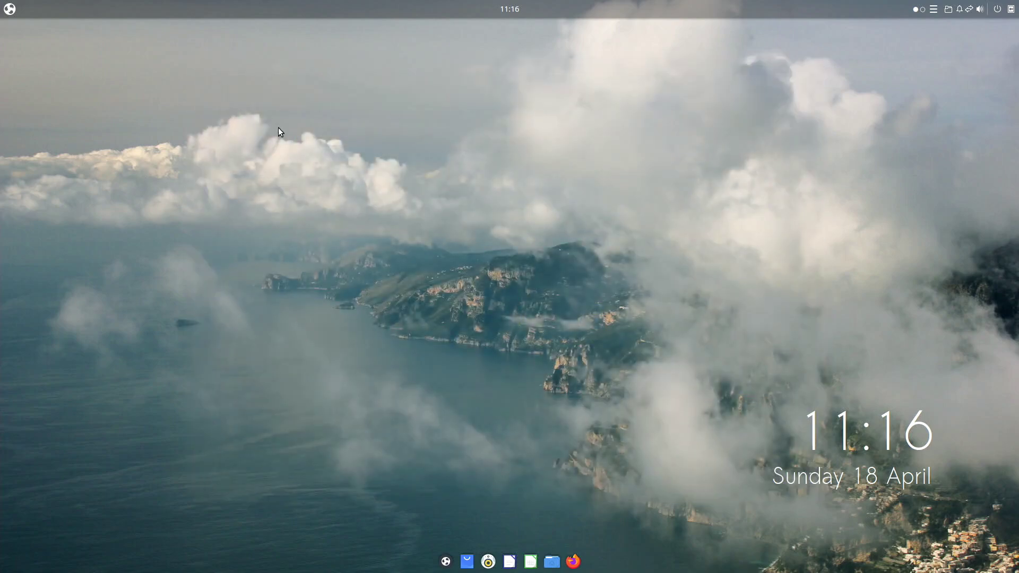
Step: Launch the Magnus magnifier from Universal Access, then close it
{"action": "left_click", "coordinate": [10, 9]}
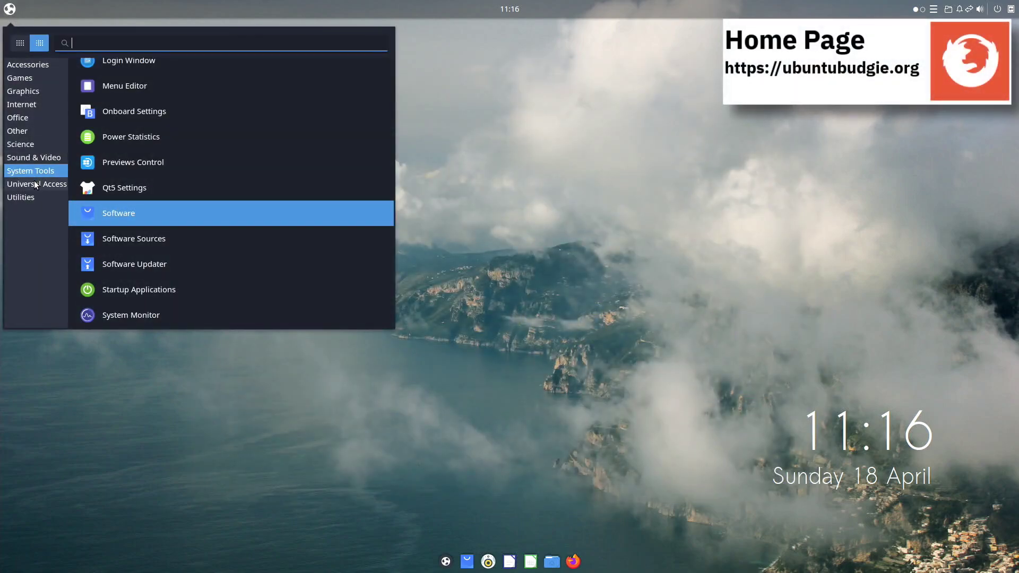
{"action": "left_click", "coordinate": [34, 182]}
{"action": "left_click", "coordinate": [136, 75]}
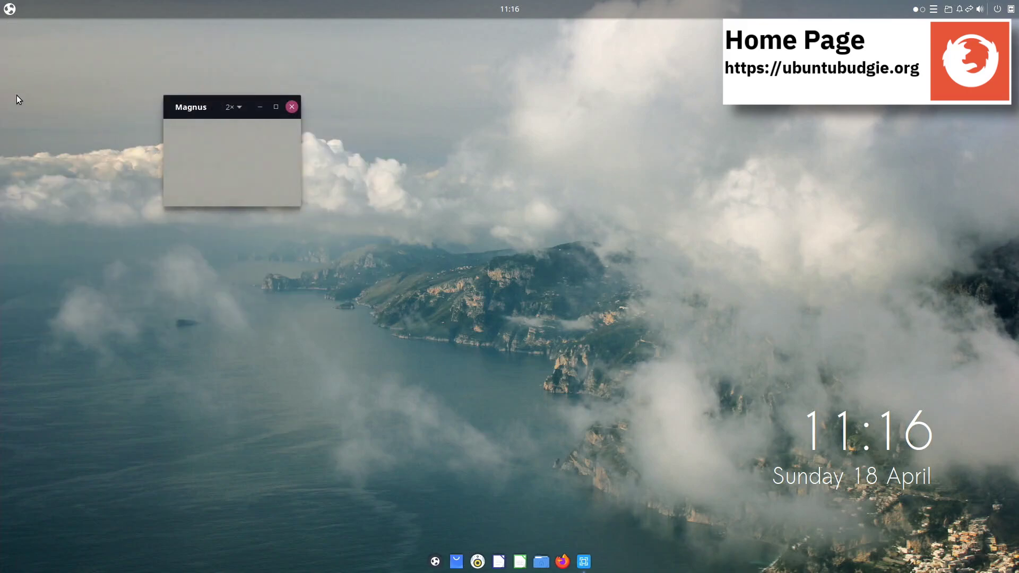
{"action": "left_click", "coordinate": [292, 106]}
Step: Launch the Screenshot tool from the Utilities category
{"action": "key", "text": "super"}
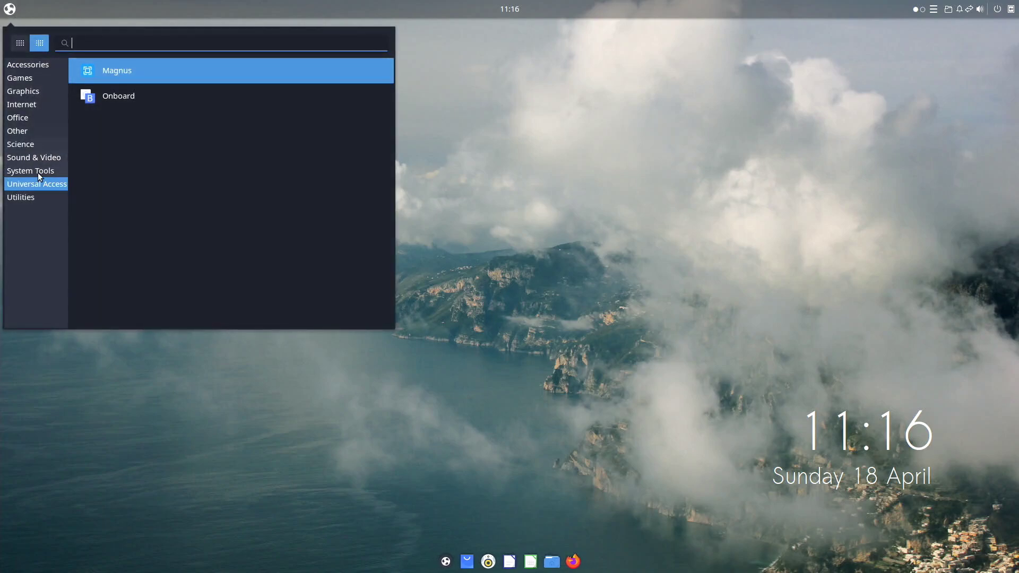
{"action": "left_click", "coordinate": [29, 196]}
{"action": "scroll", "coordinate": [366, 85], "scroll_direction": "down", "scroll_amount": 2}
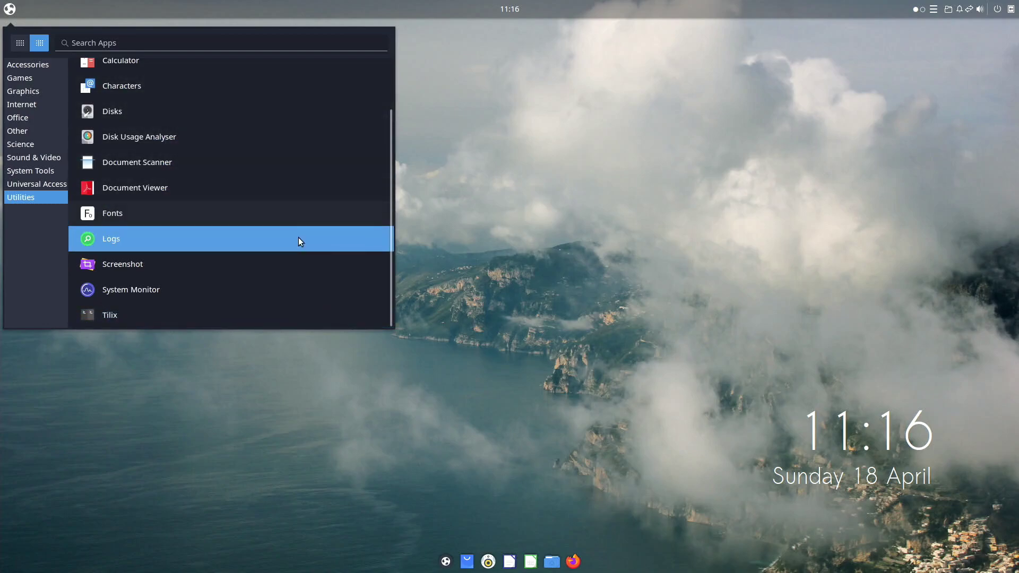
{"action": "left_click", "coordinate": [298, 260]}
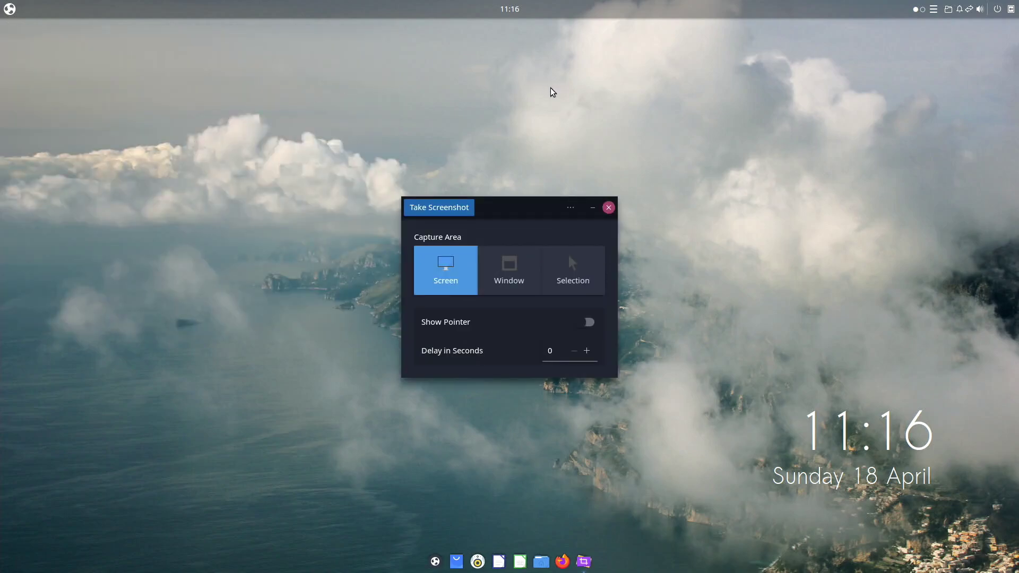